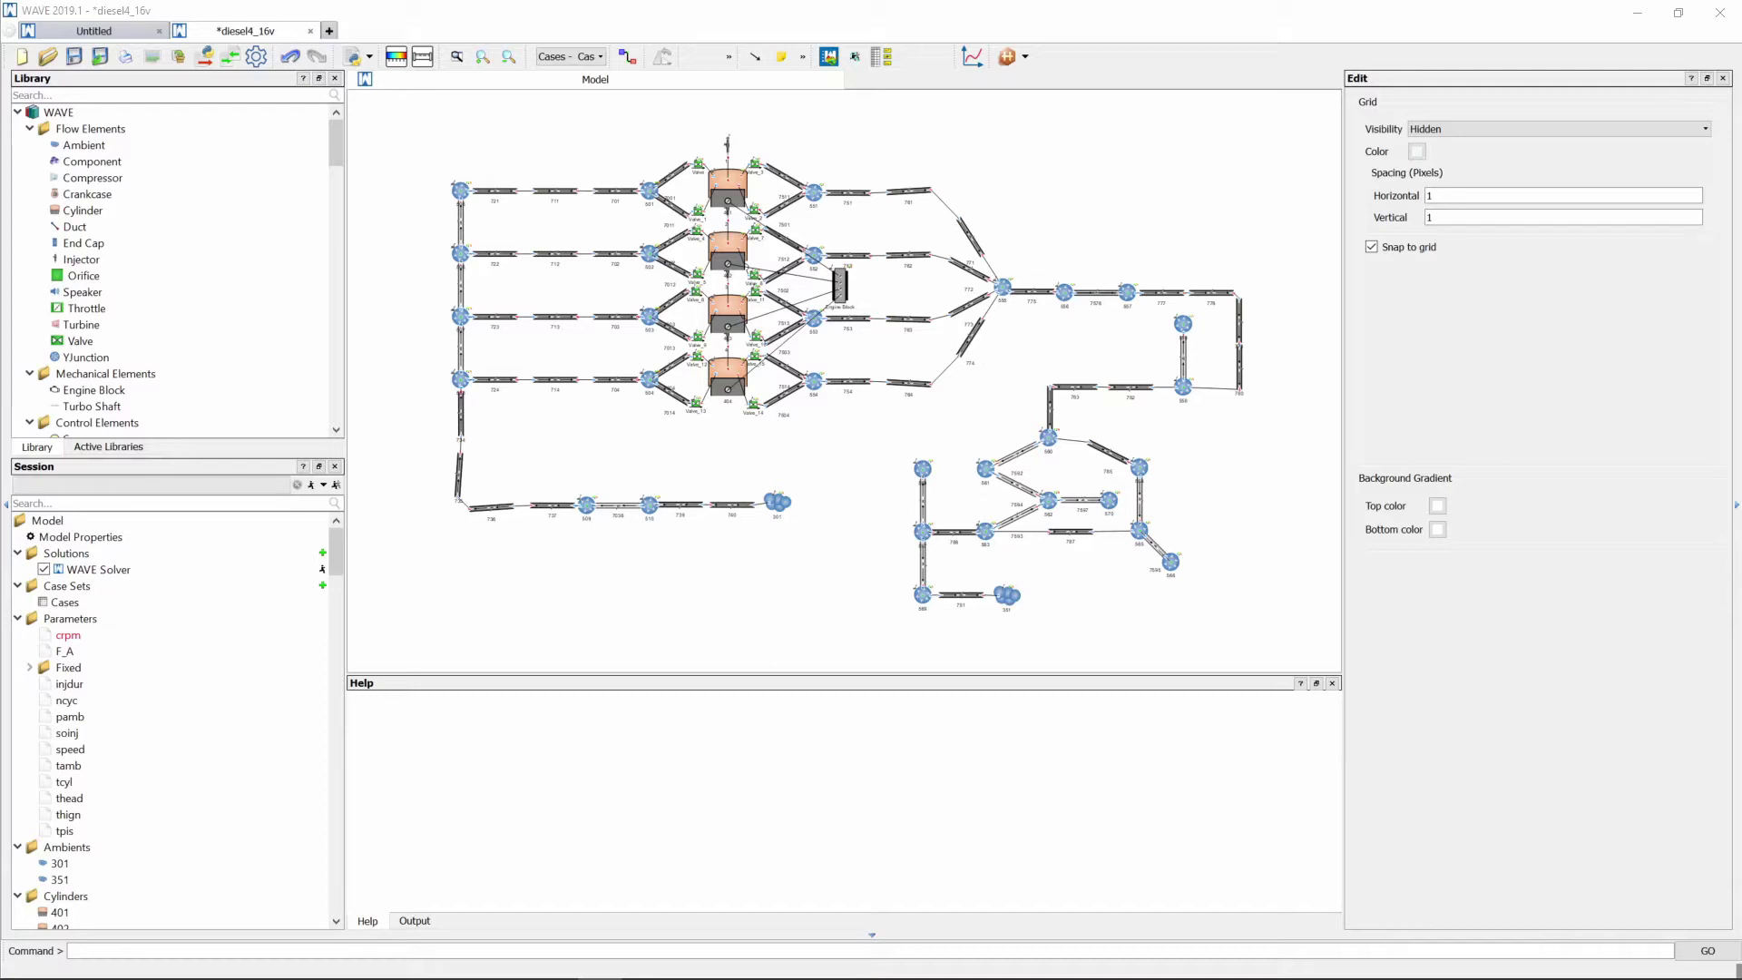
Browse the predefined fuels in the diesel4_16v Model Properties, keeping the fuel as Diesel.
click(98, 540)
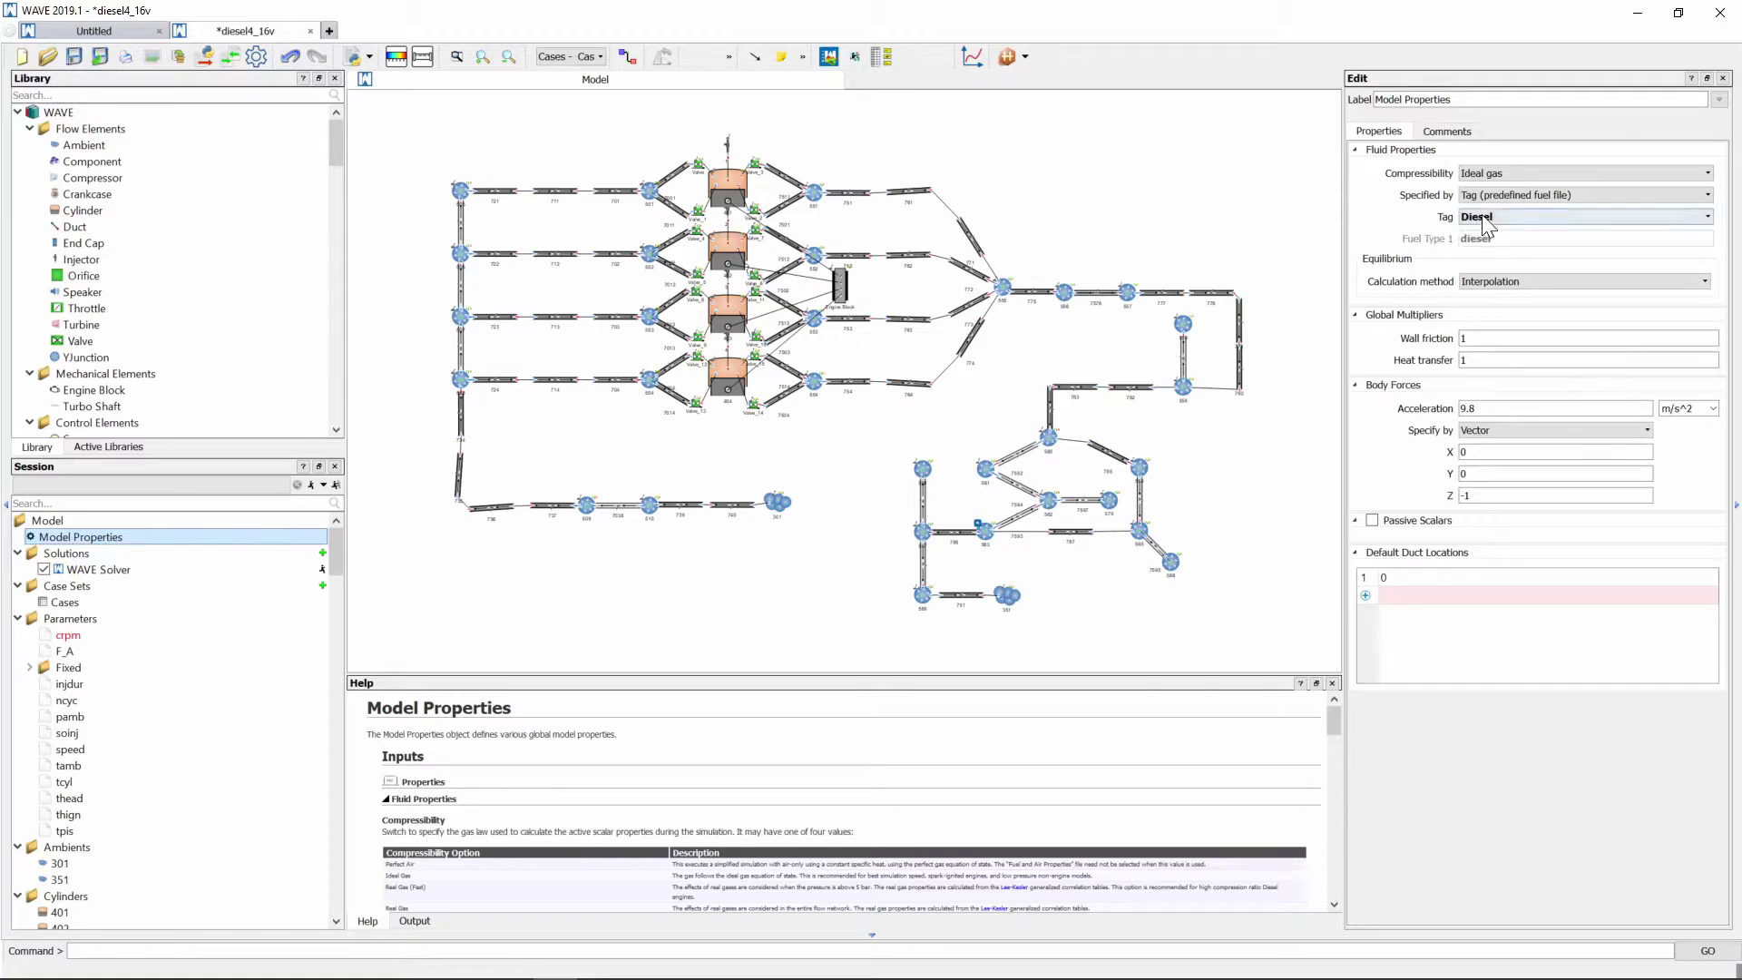
click(1642, 216)
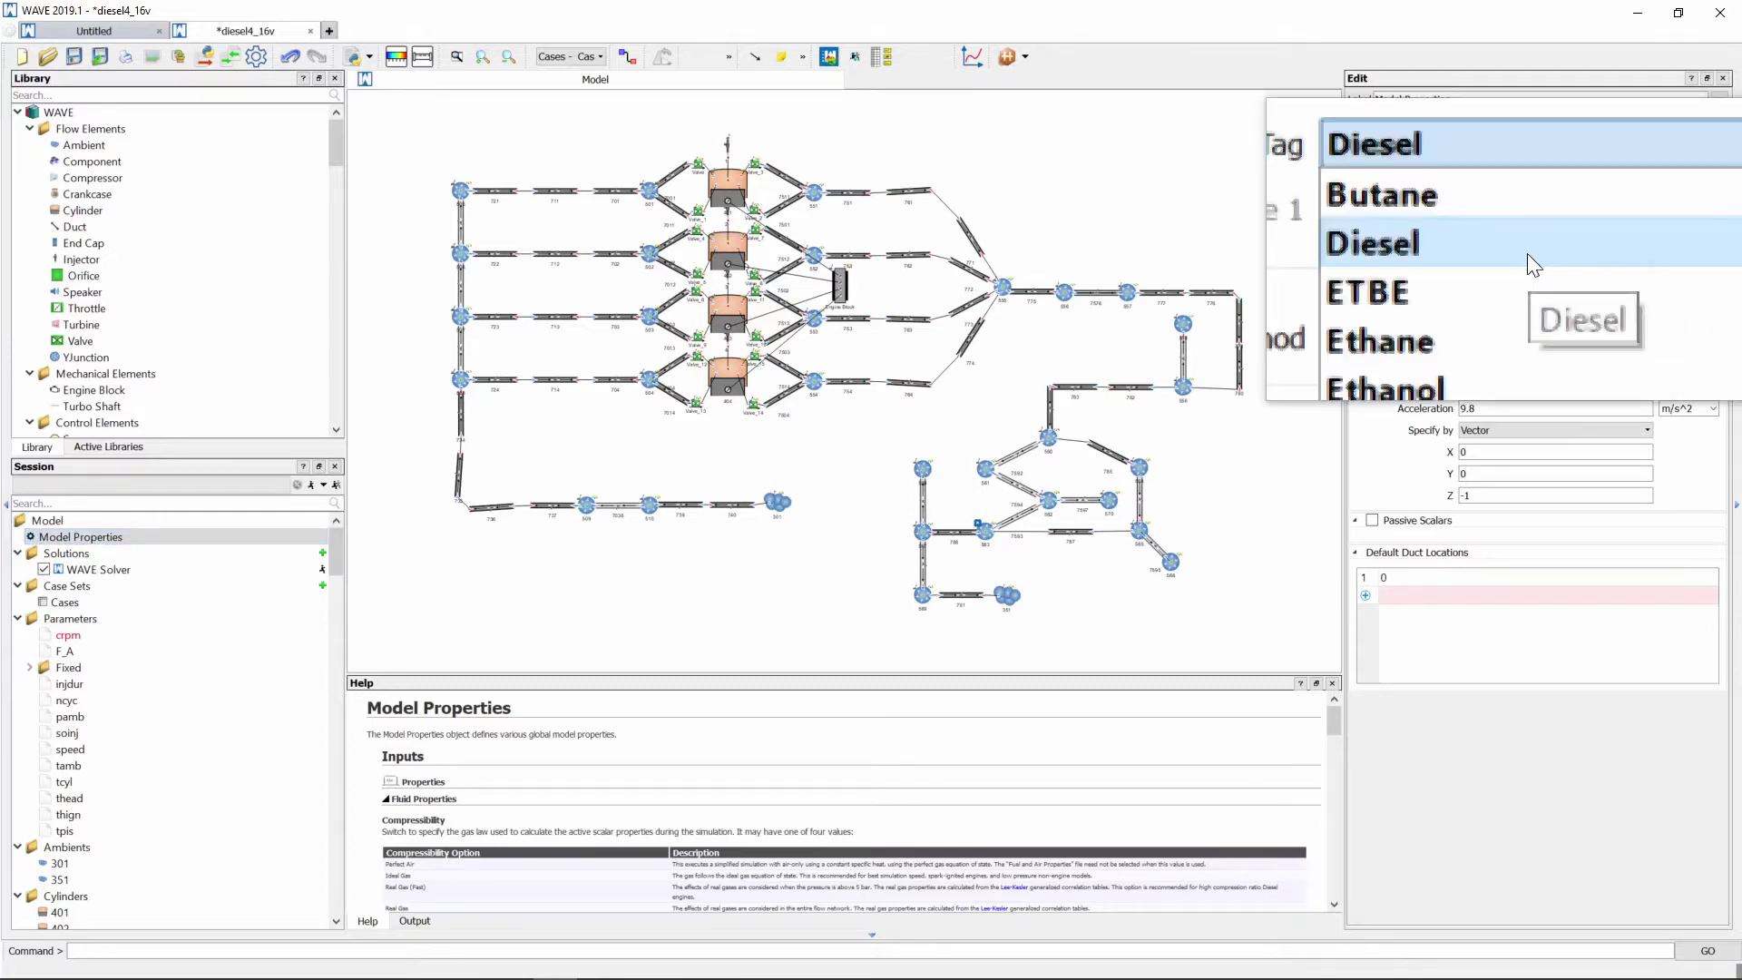
scroll(1527, 273, down, 3)
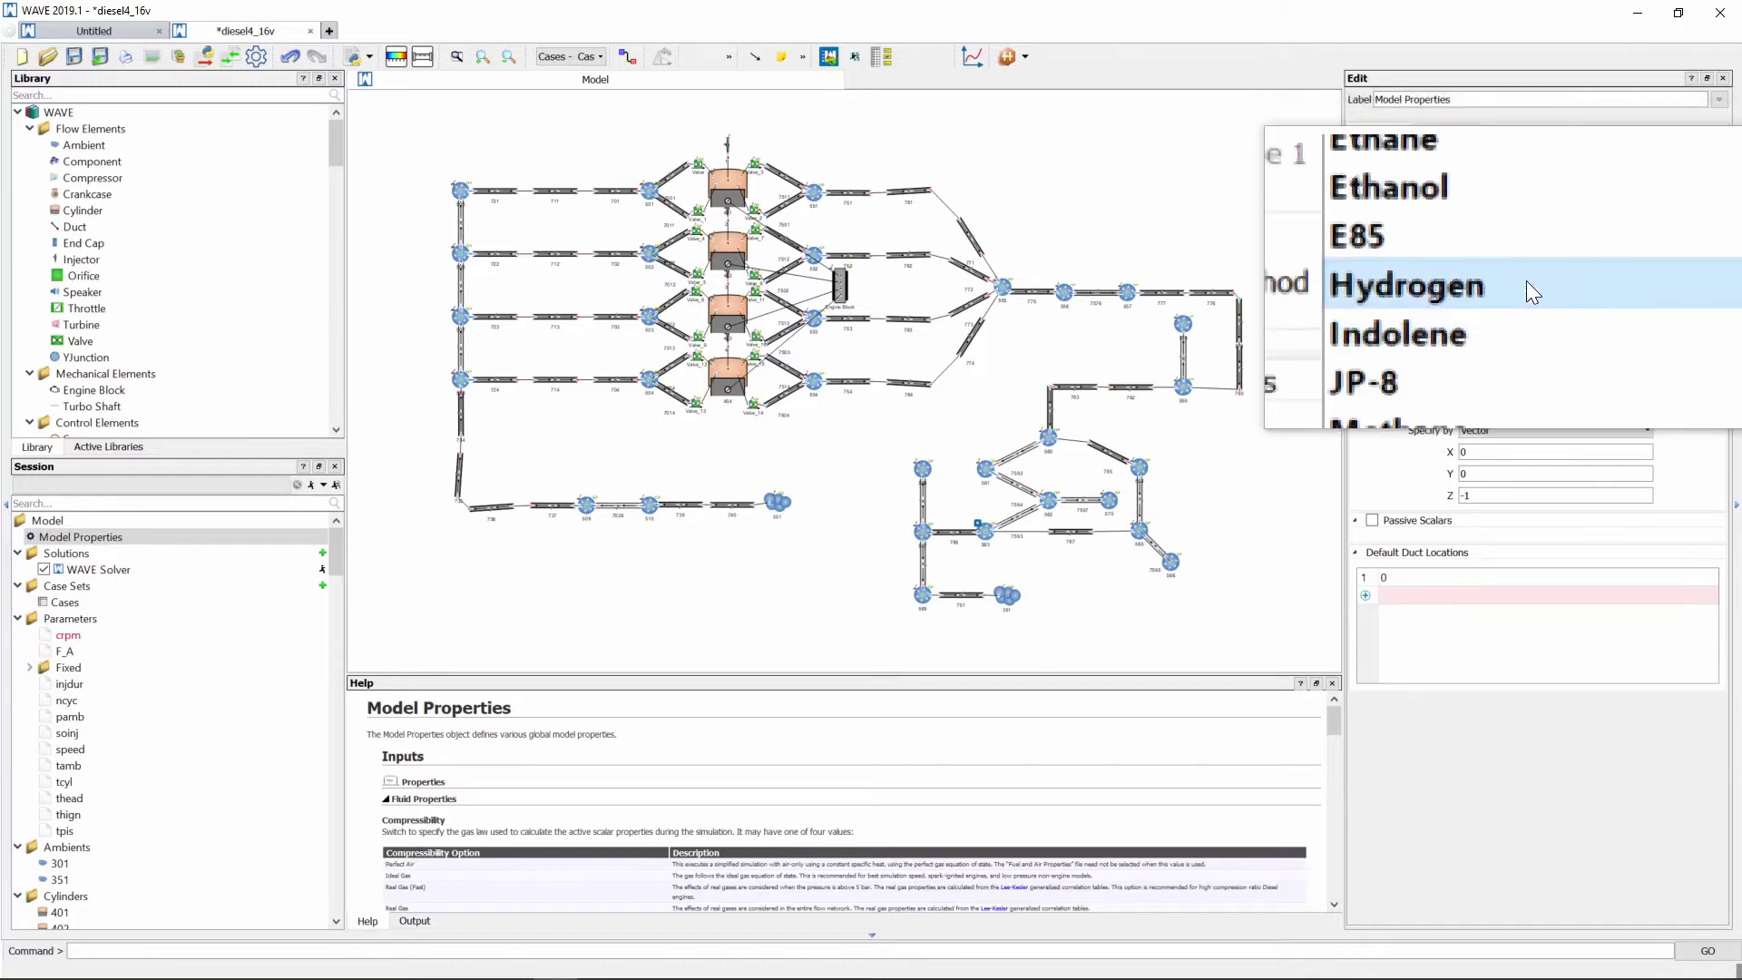
scroll(1527, 272, up, 1)
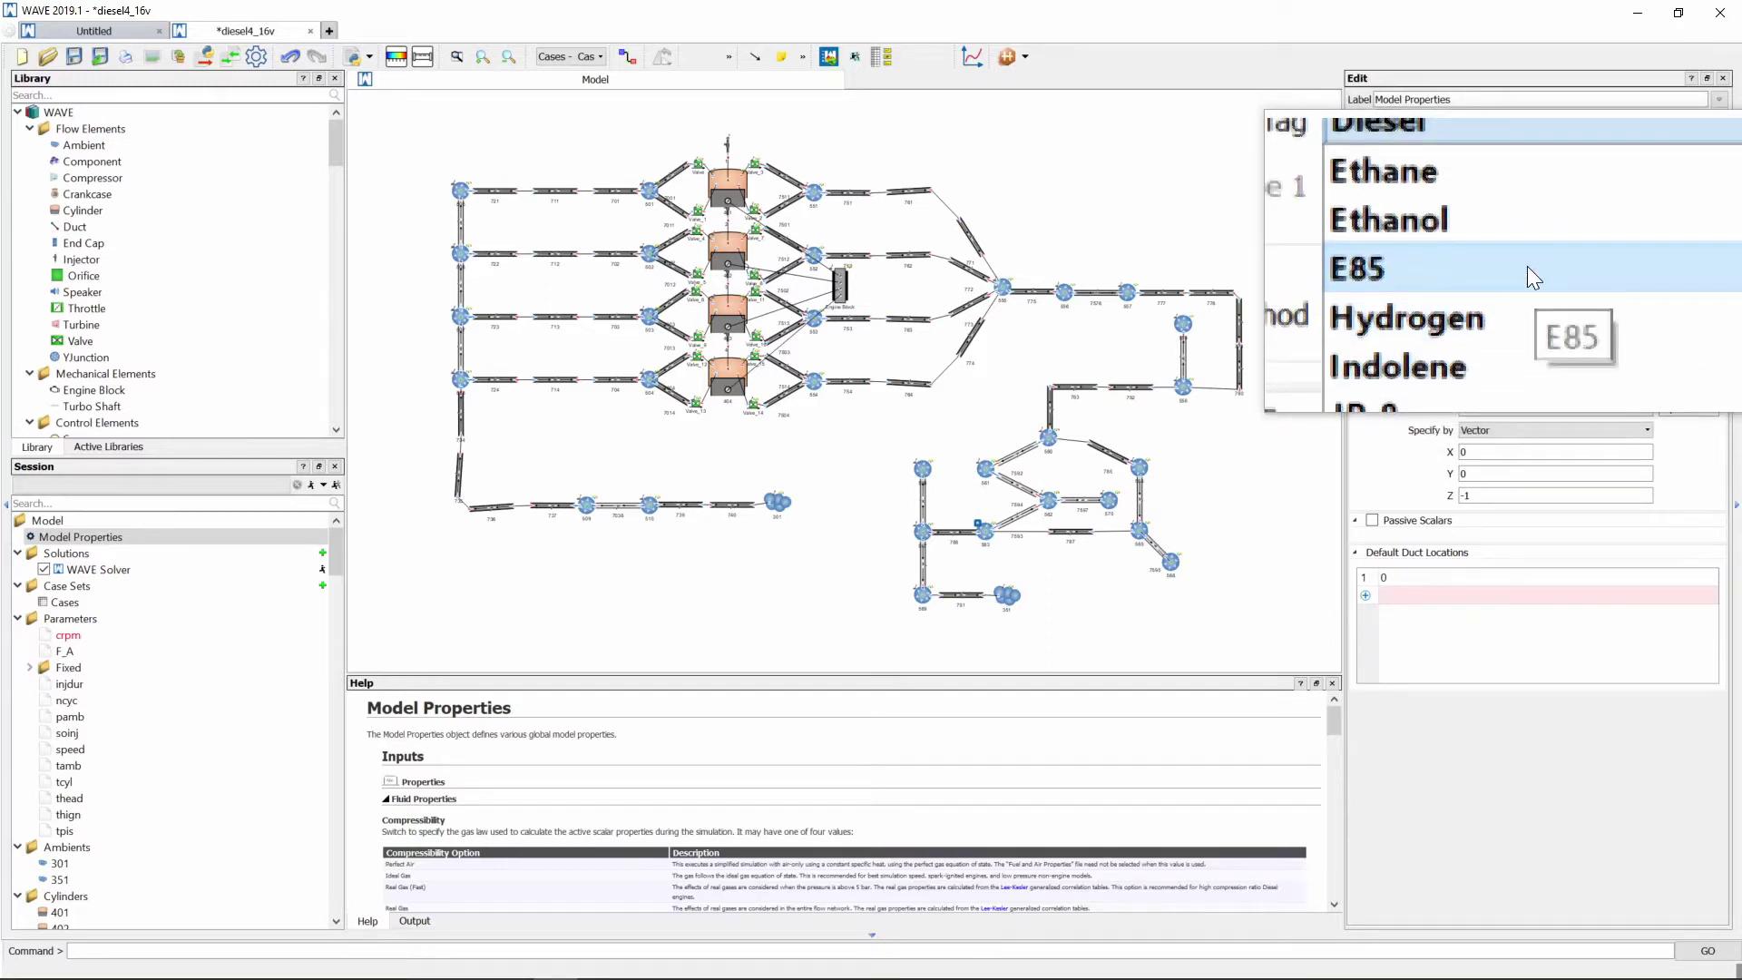
scroll(1527, 265, down, 1)
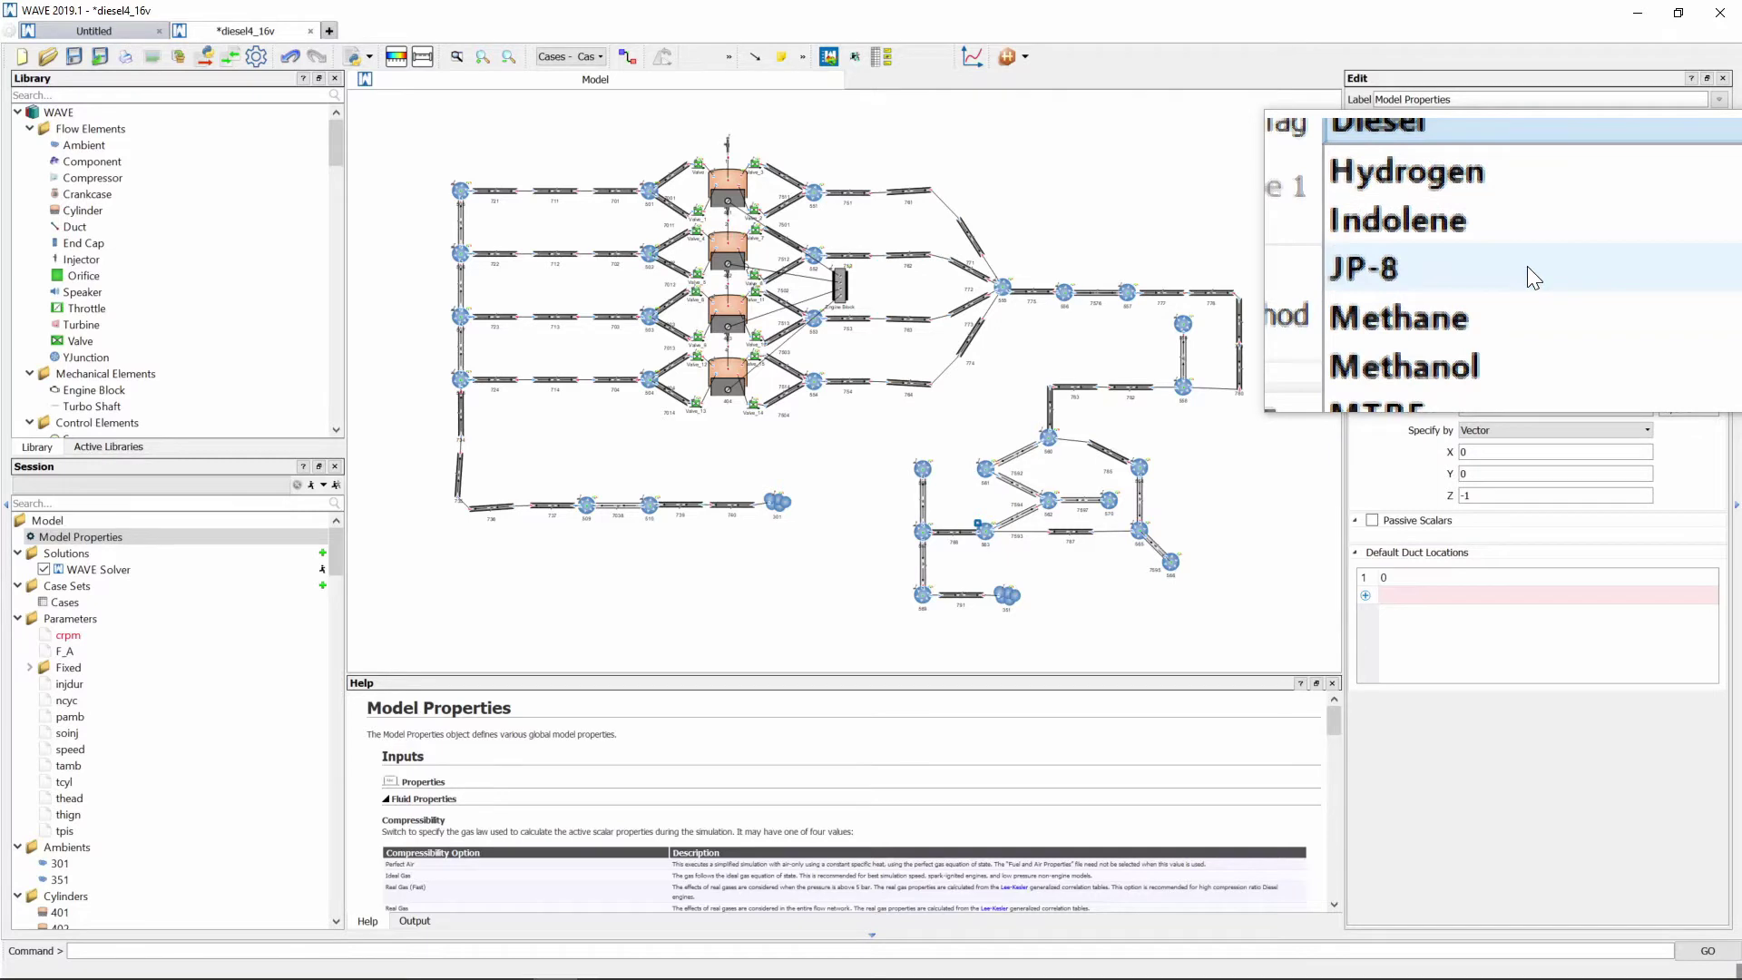
scroll(1526, 322, down, 2)
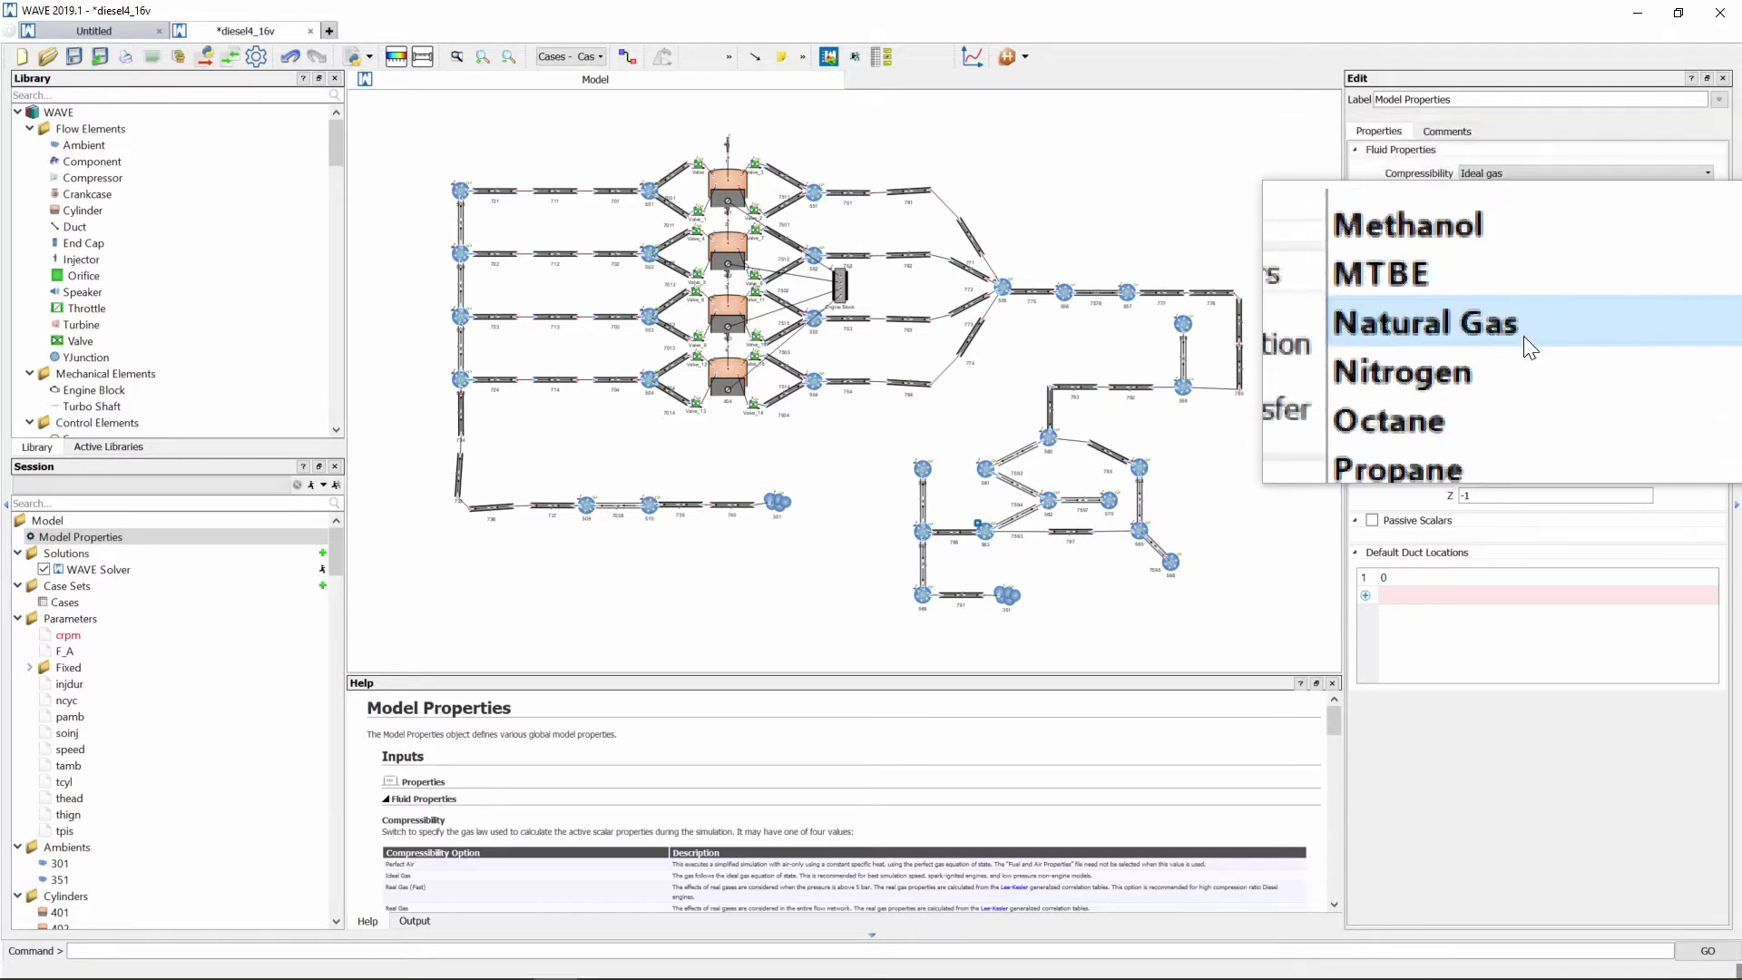
scroll(1524, 339, down, 4)
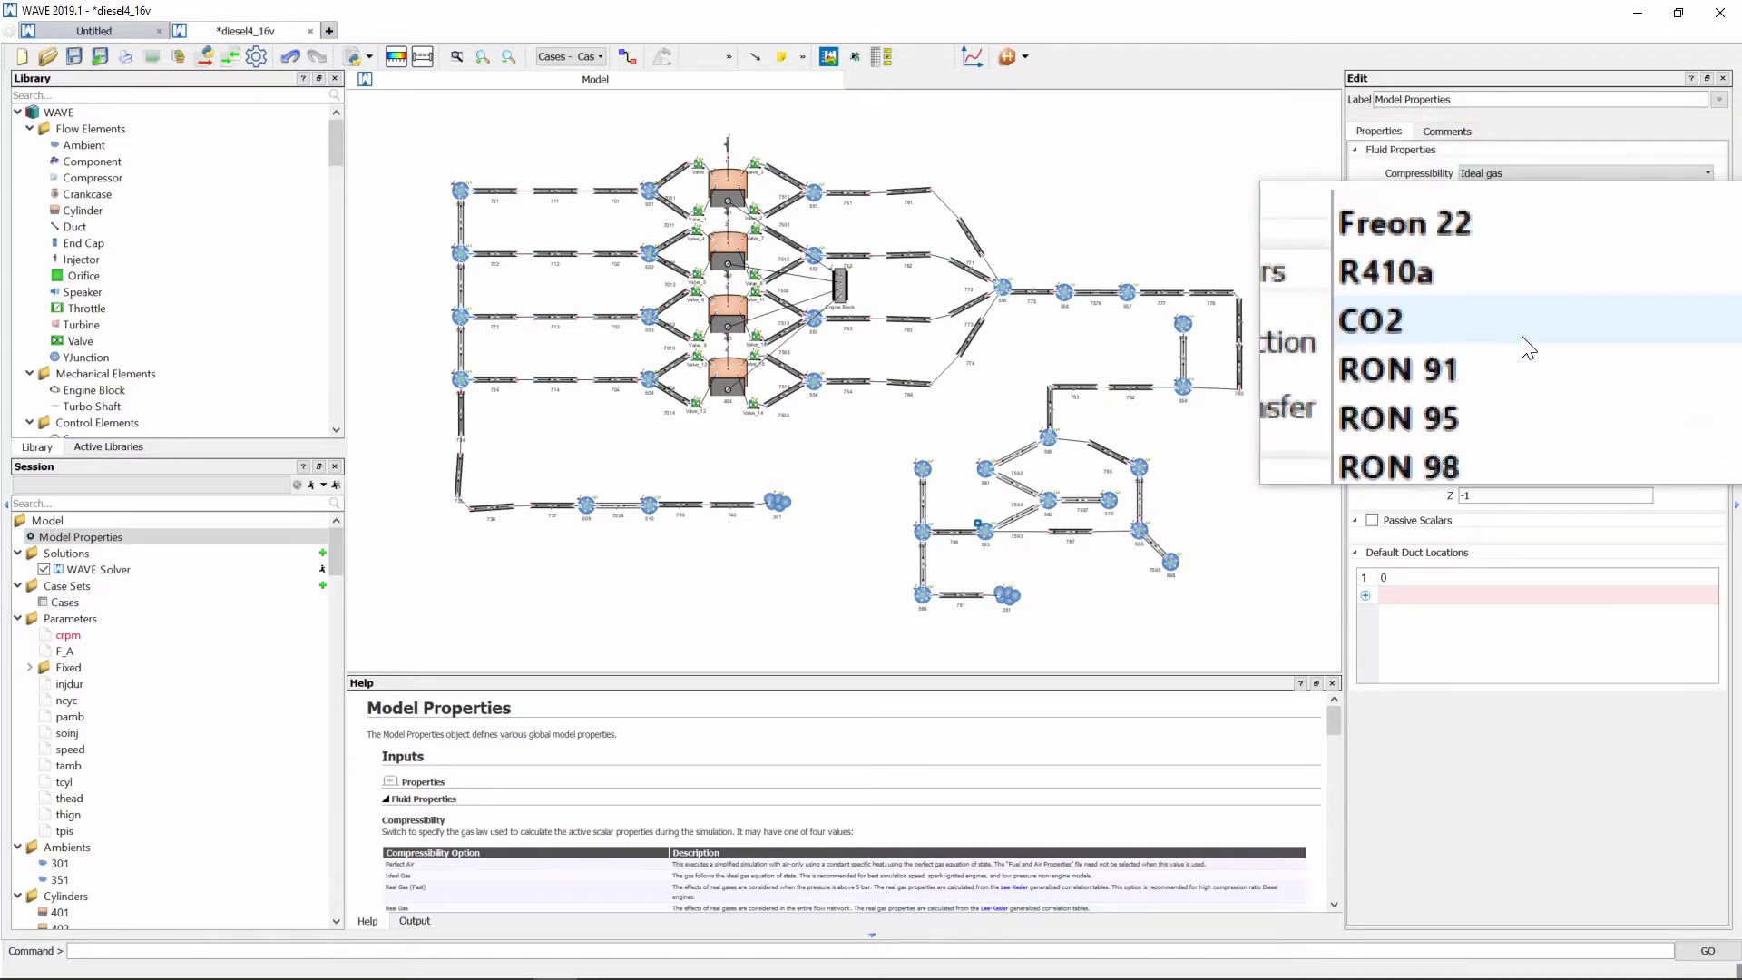
scroll(1528, 345, down, 1)
key(Escape)
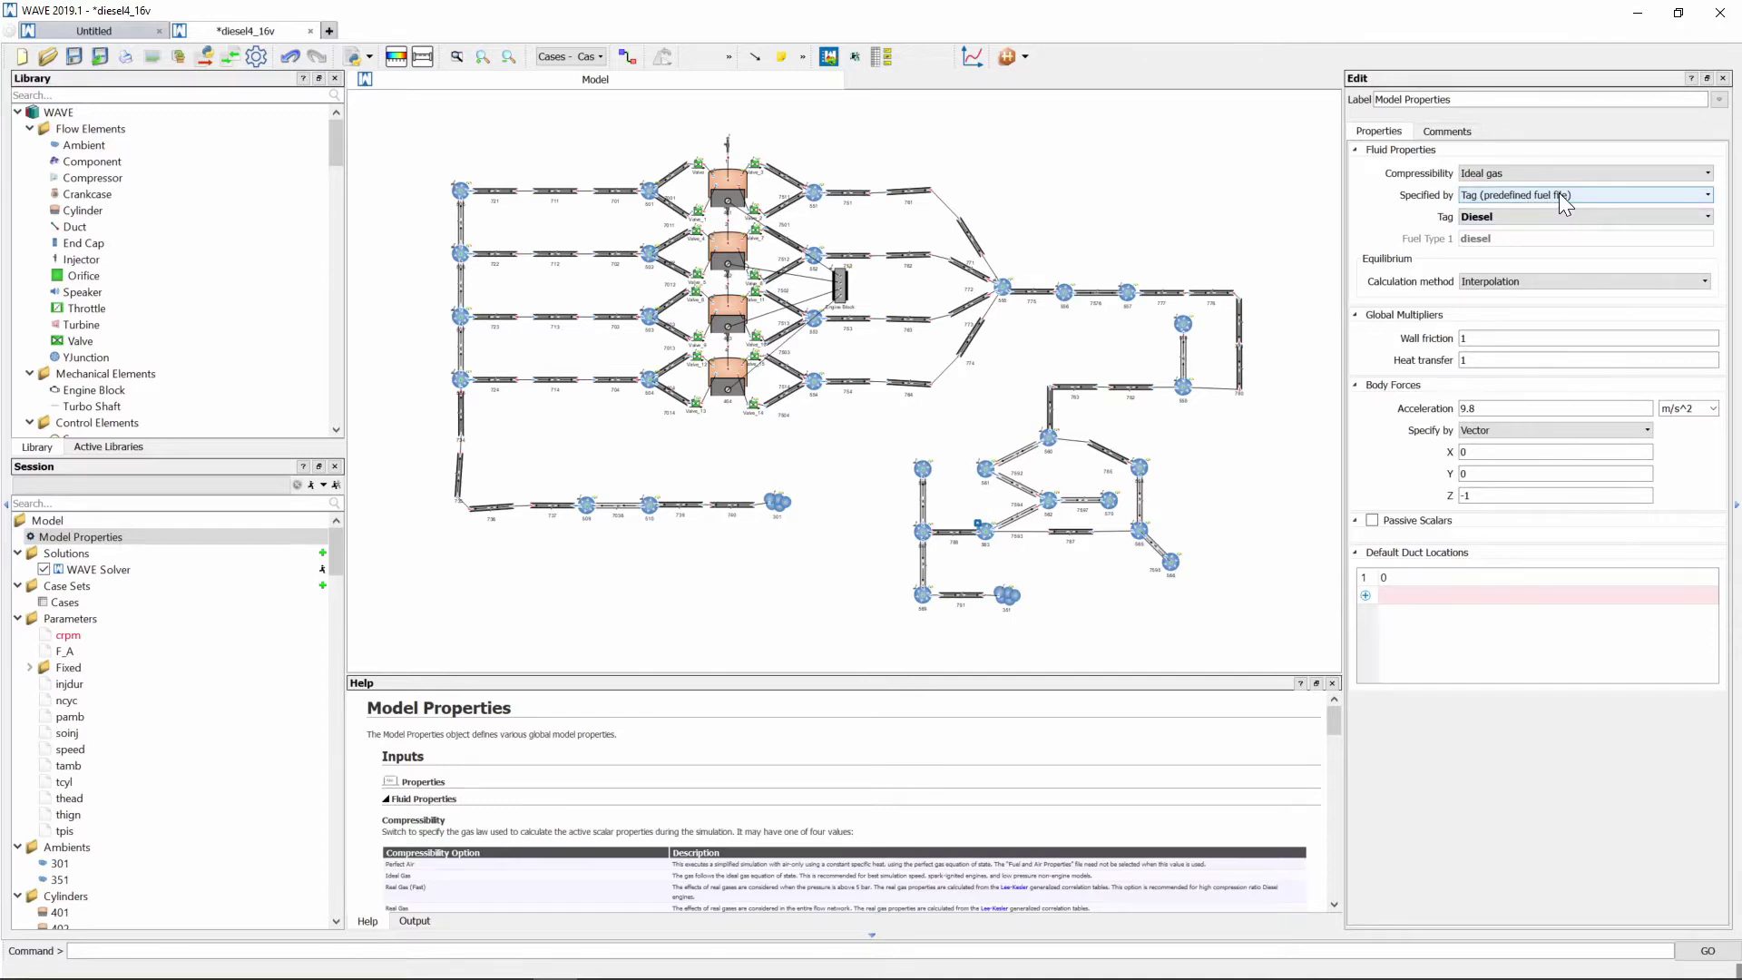
Specify the fuel by Fuel file and load B80.fue from Downloads\Fuels.
click(1558, 192)
click(1568, 226)
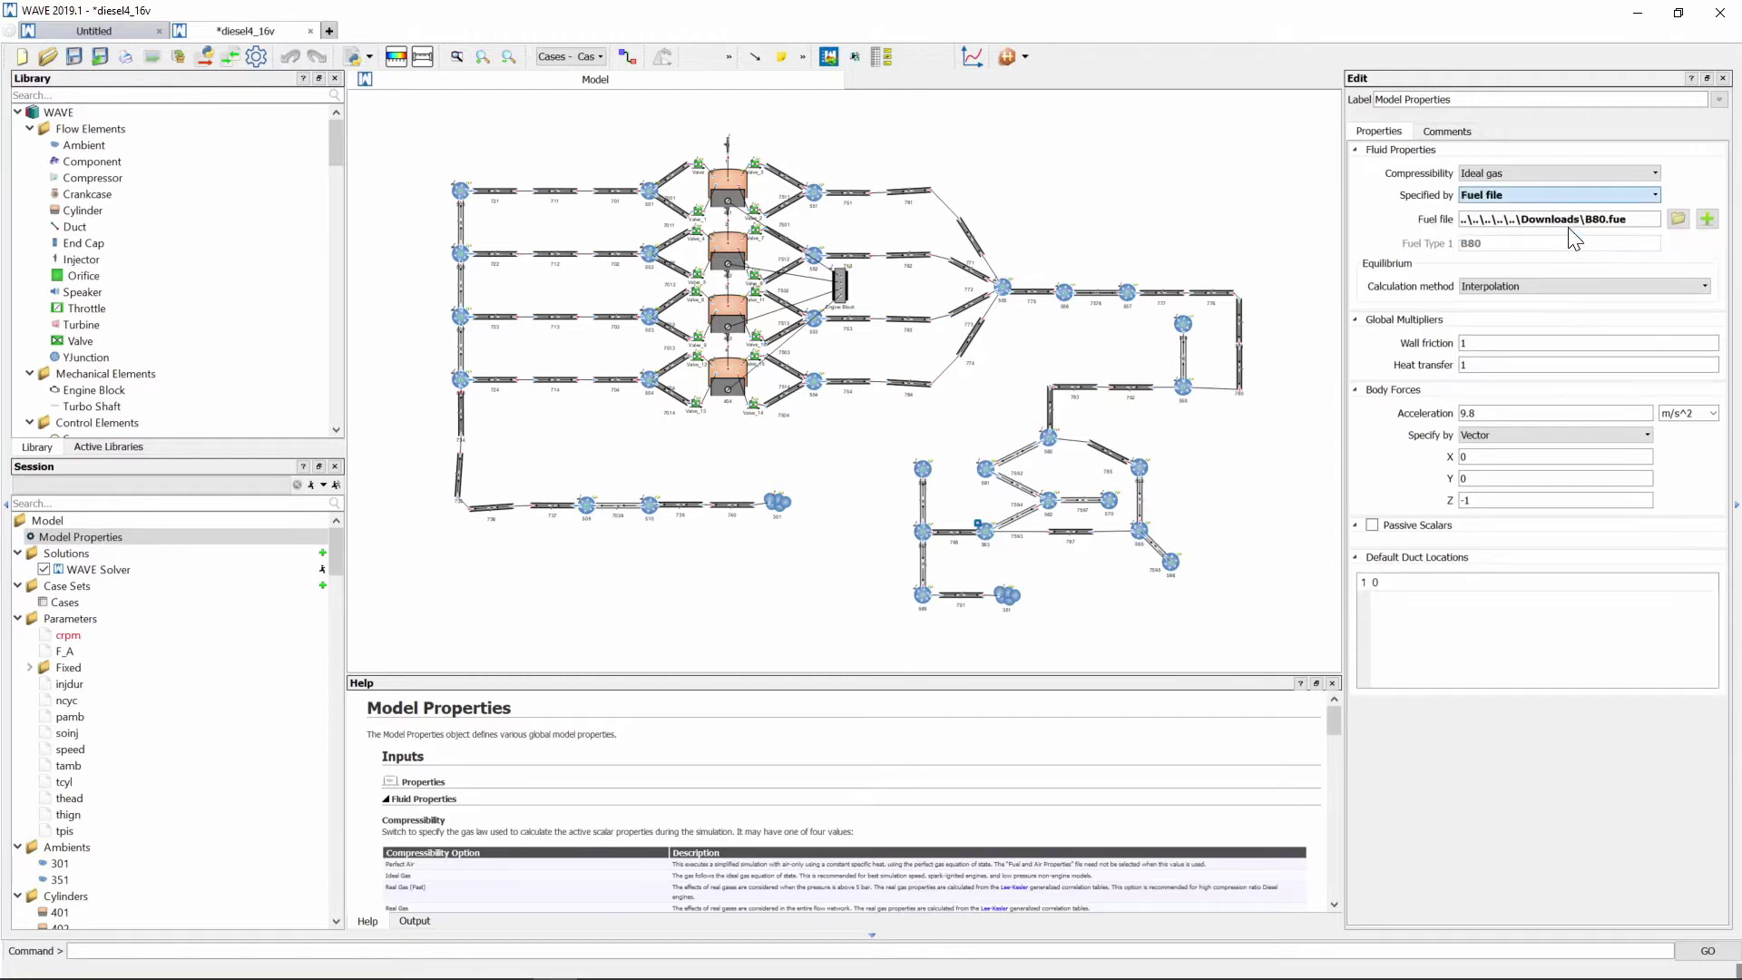
click(1569, 224)
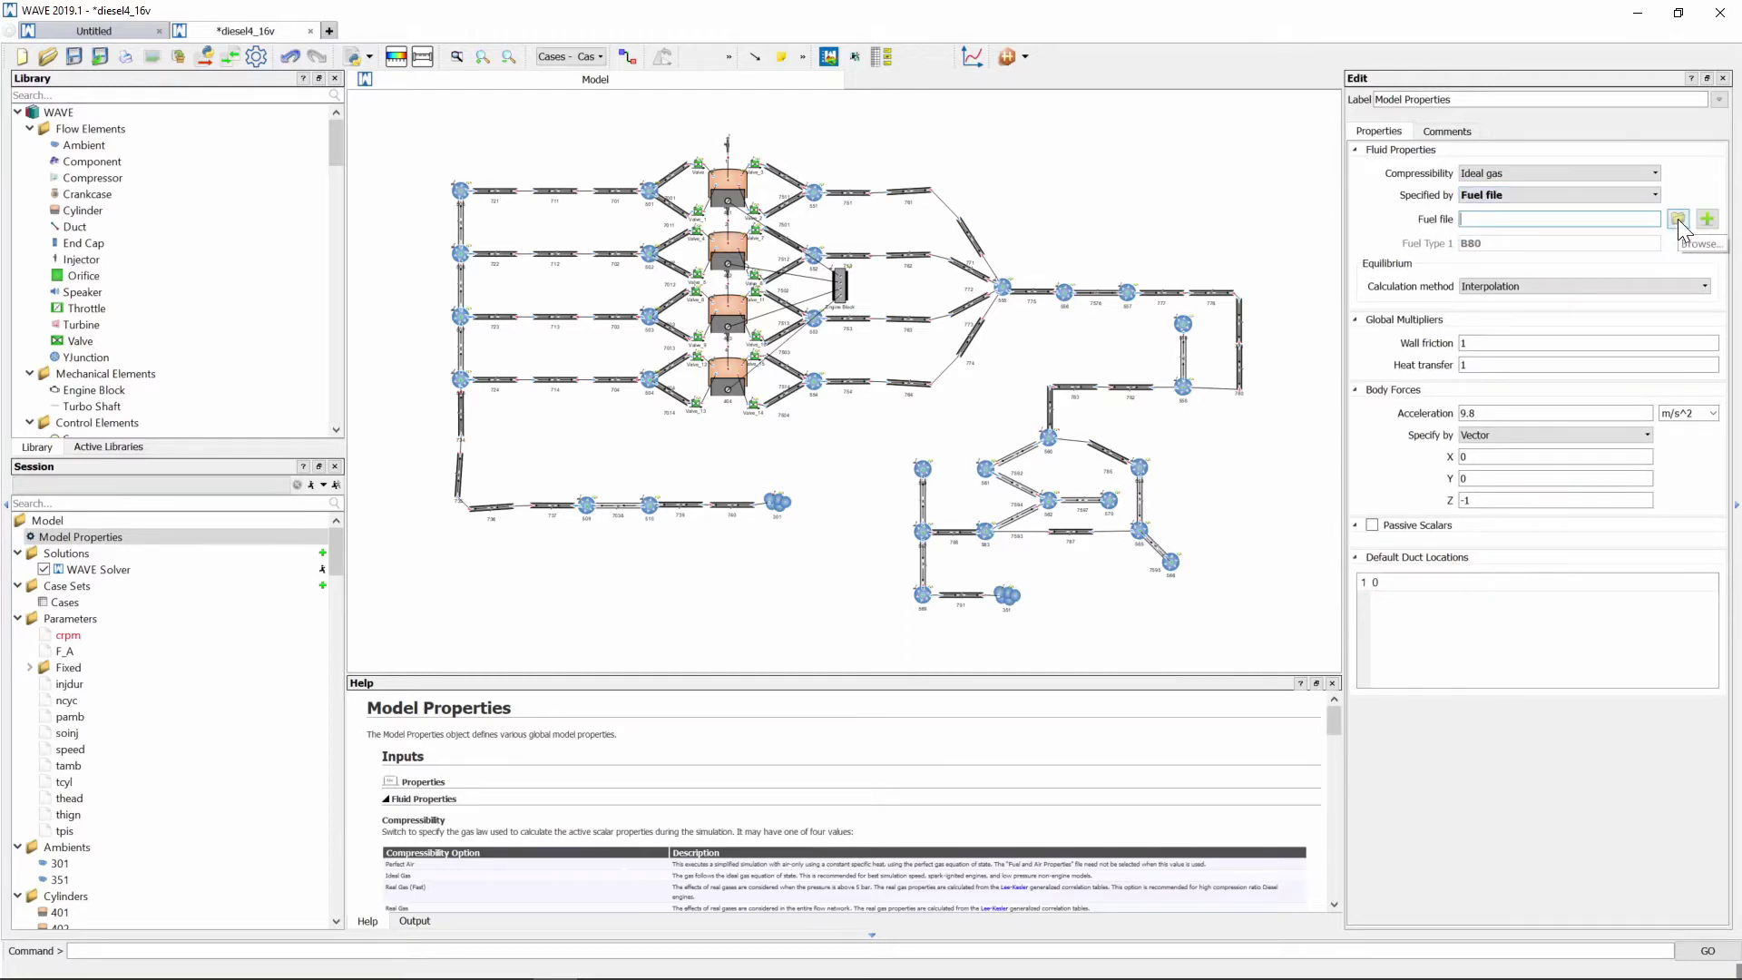
click(1679, 221)
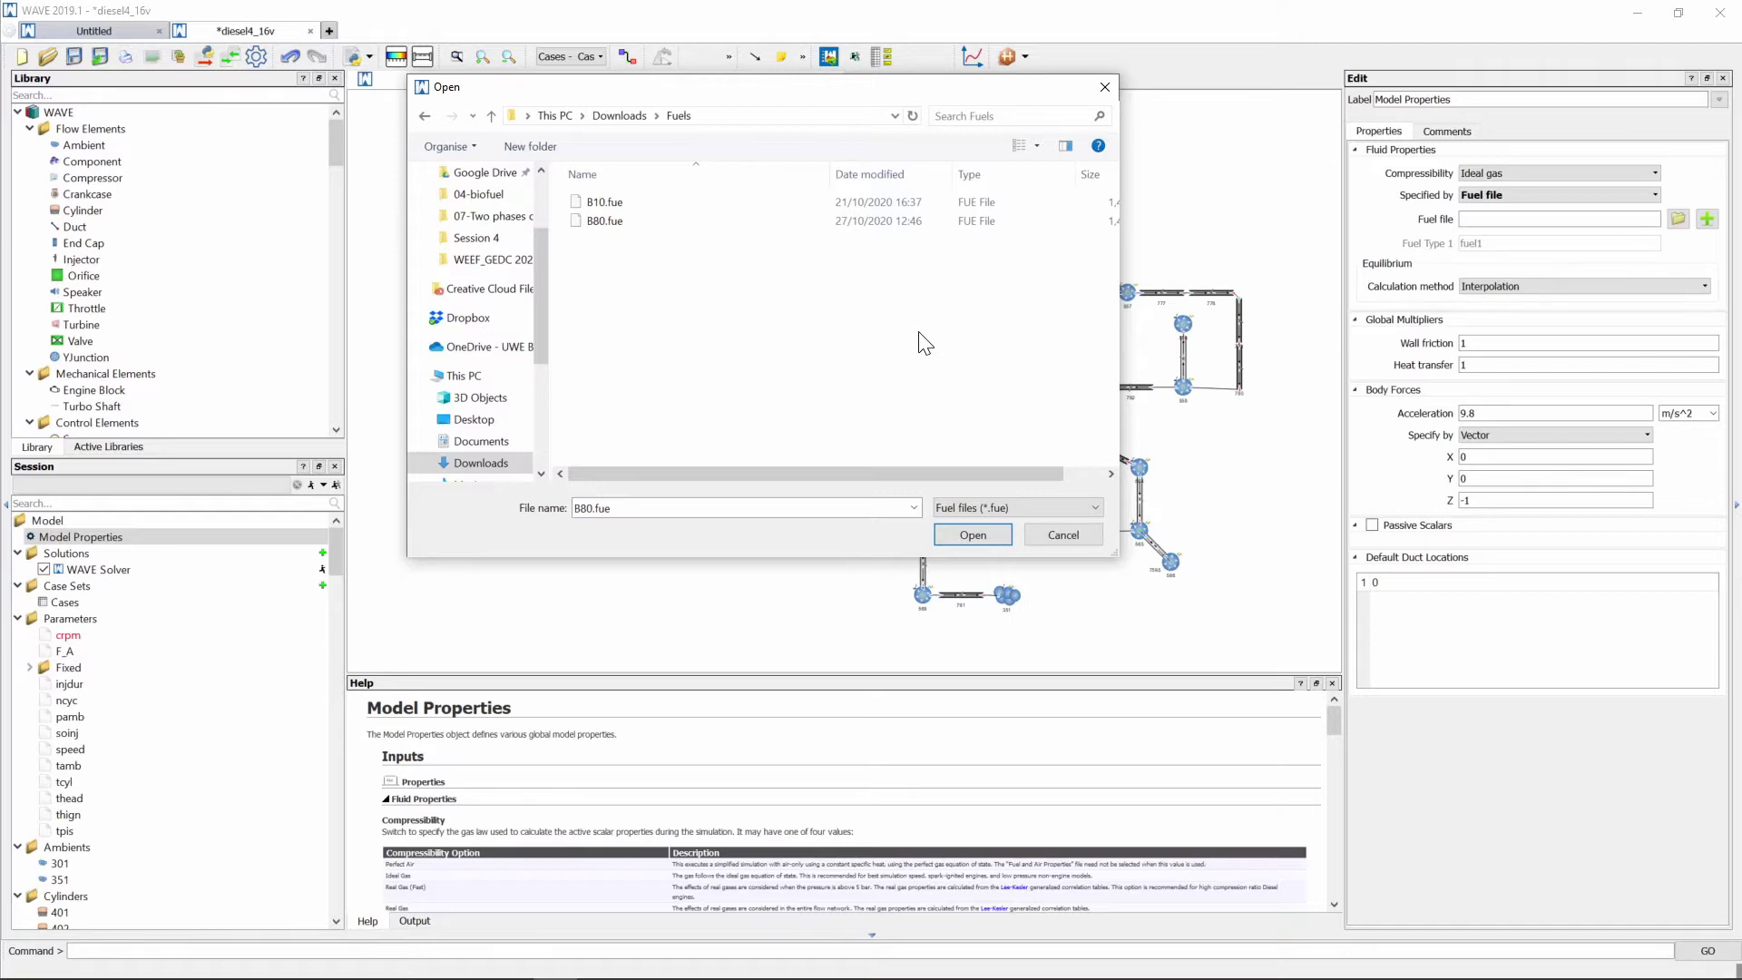
click(615, 223)
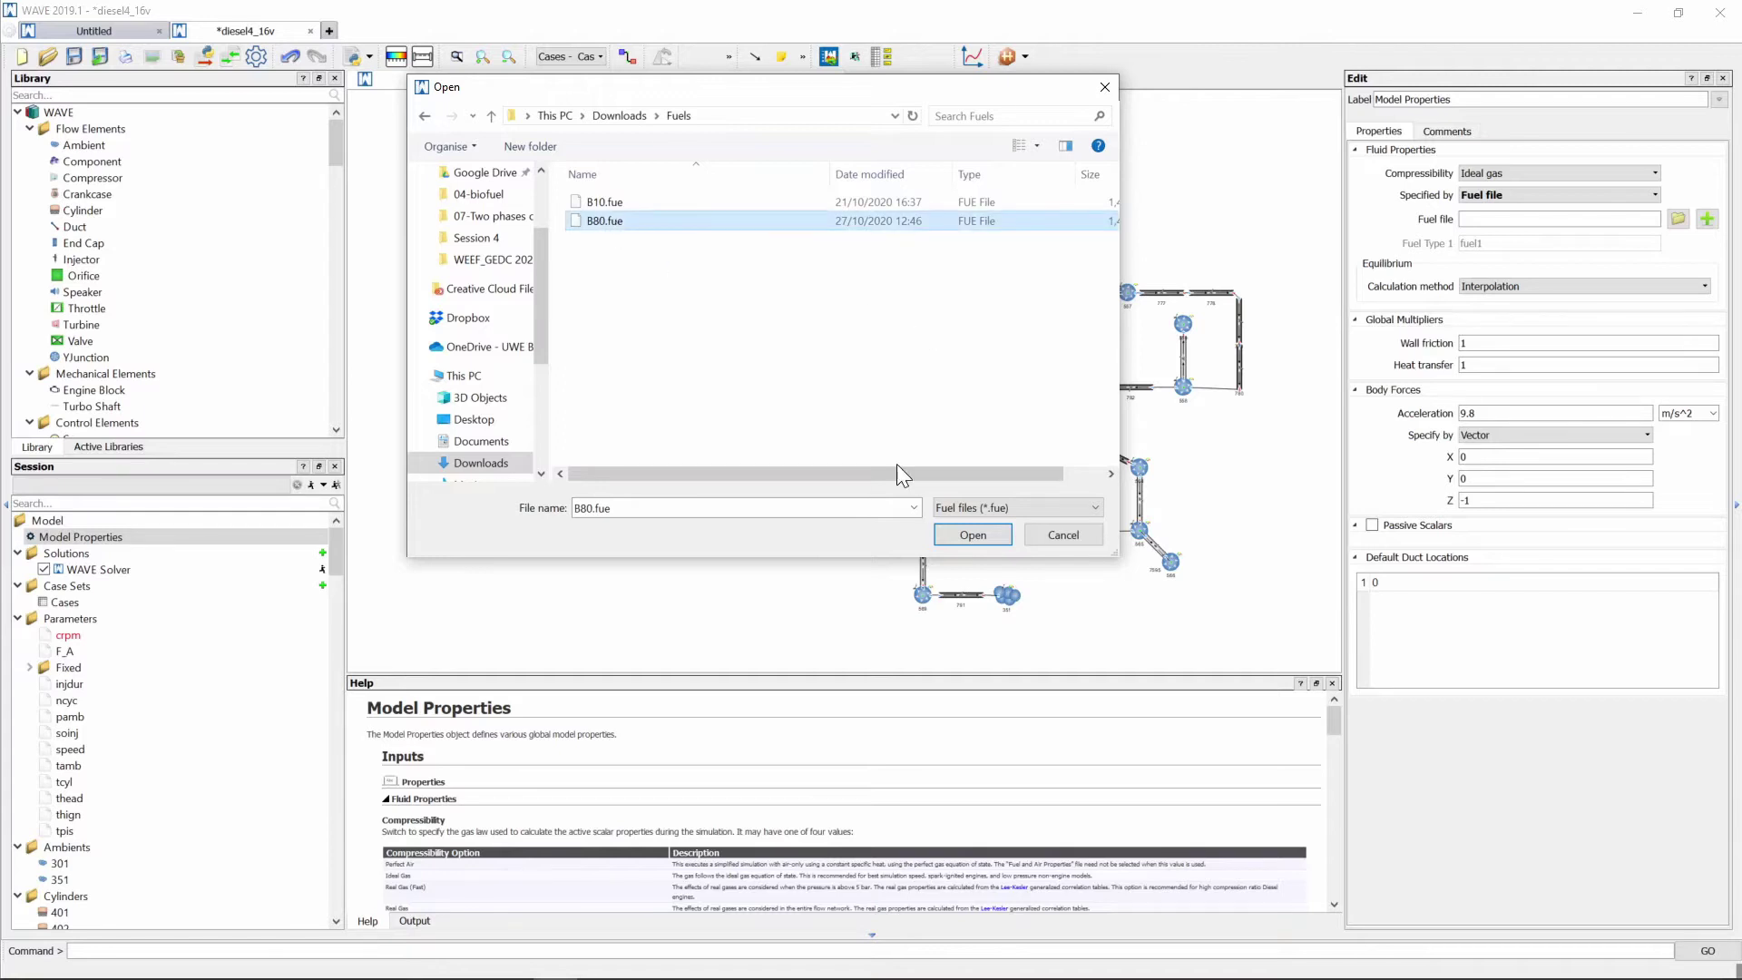
click(972, 535)
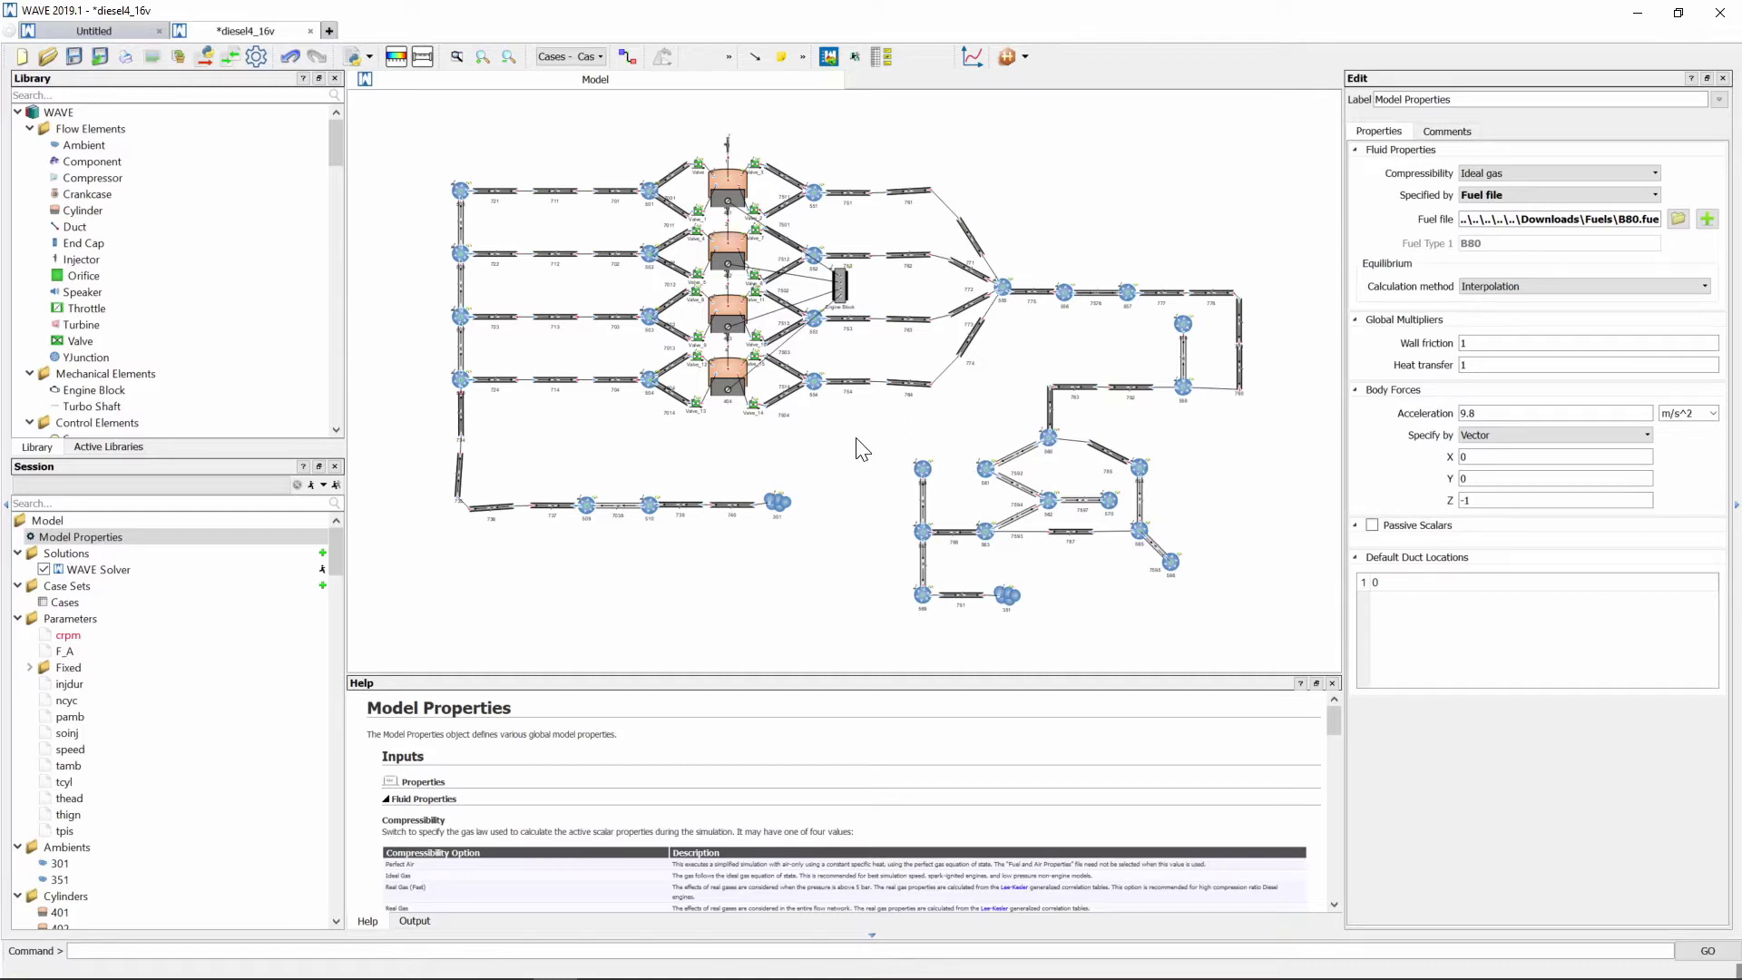
Enable passive scalars and name two of them NO and CO.
click(1370, 526)
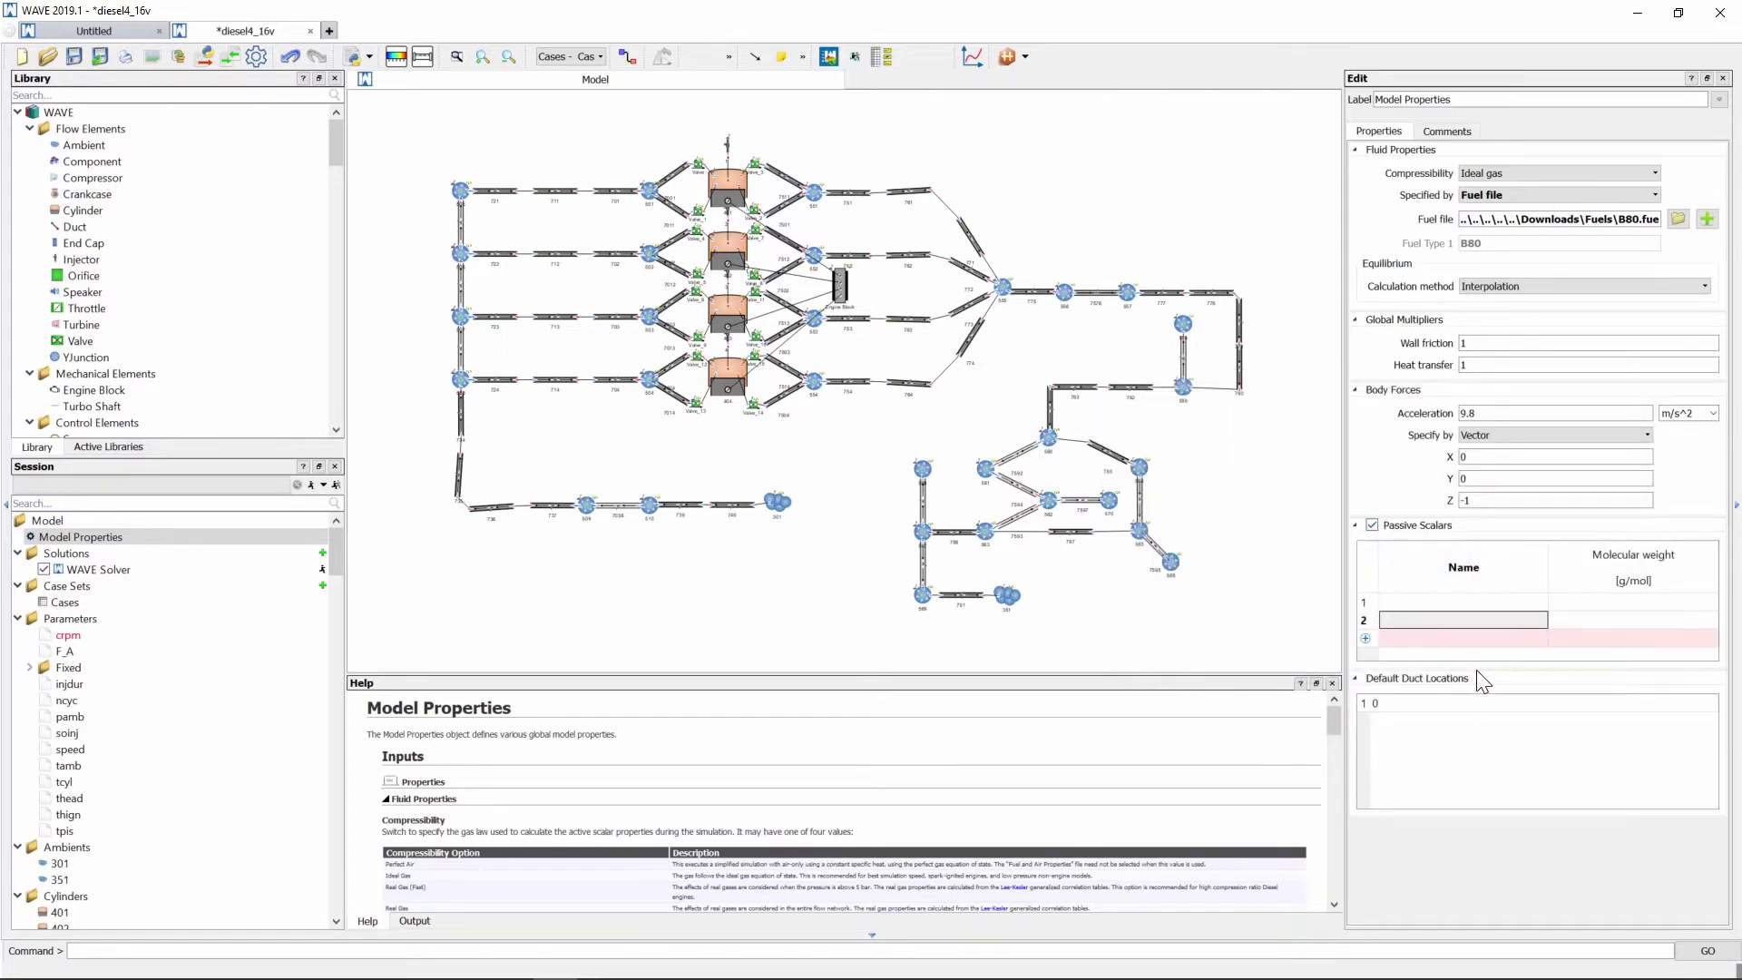
click(1500, 599)
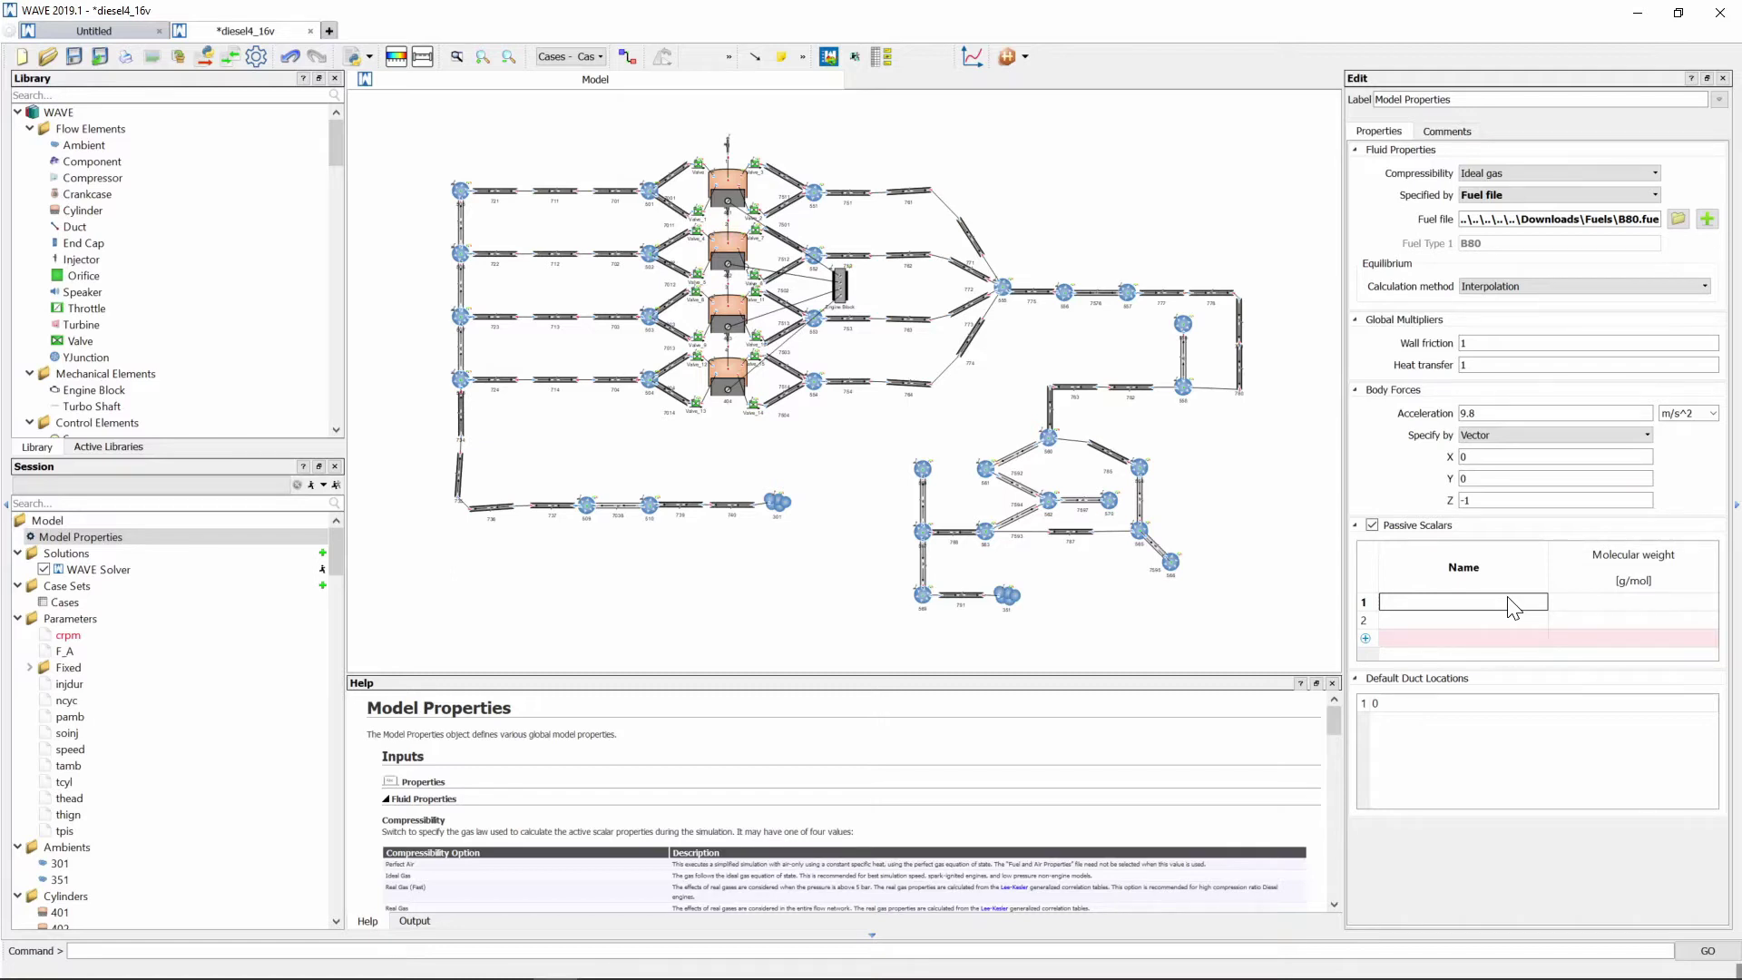
text(NO)
key(Return)
text(CO)
Set molecular weights of 30.08 for NO and 28 for CO.
click(1591, 603)
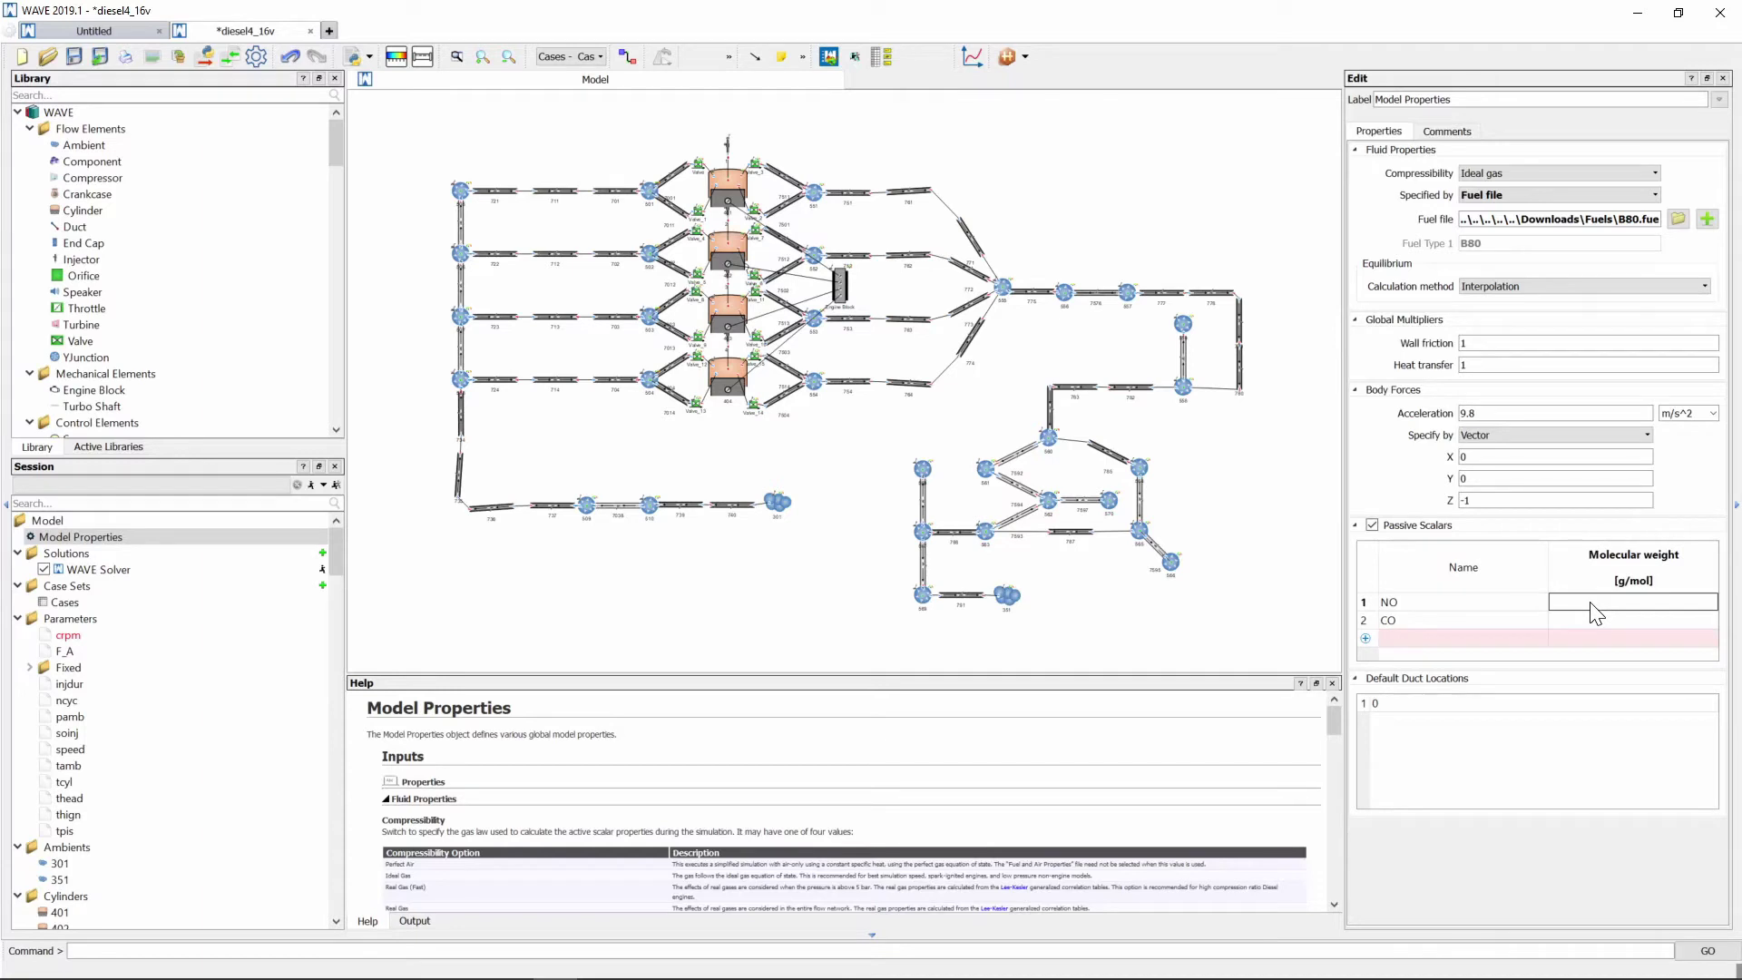
text(30.08)
click(1593, 622)
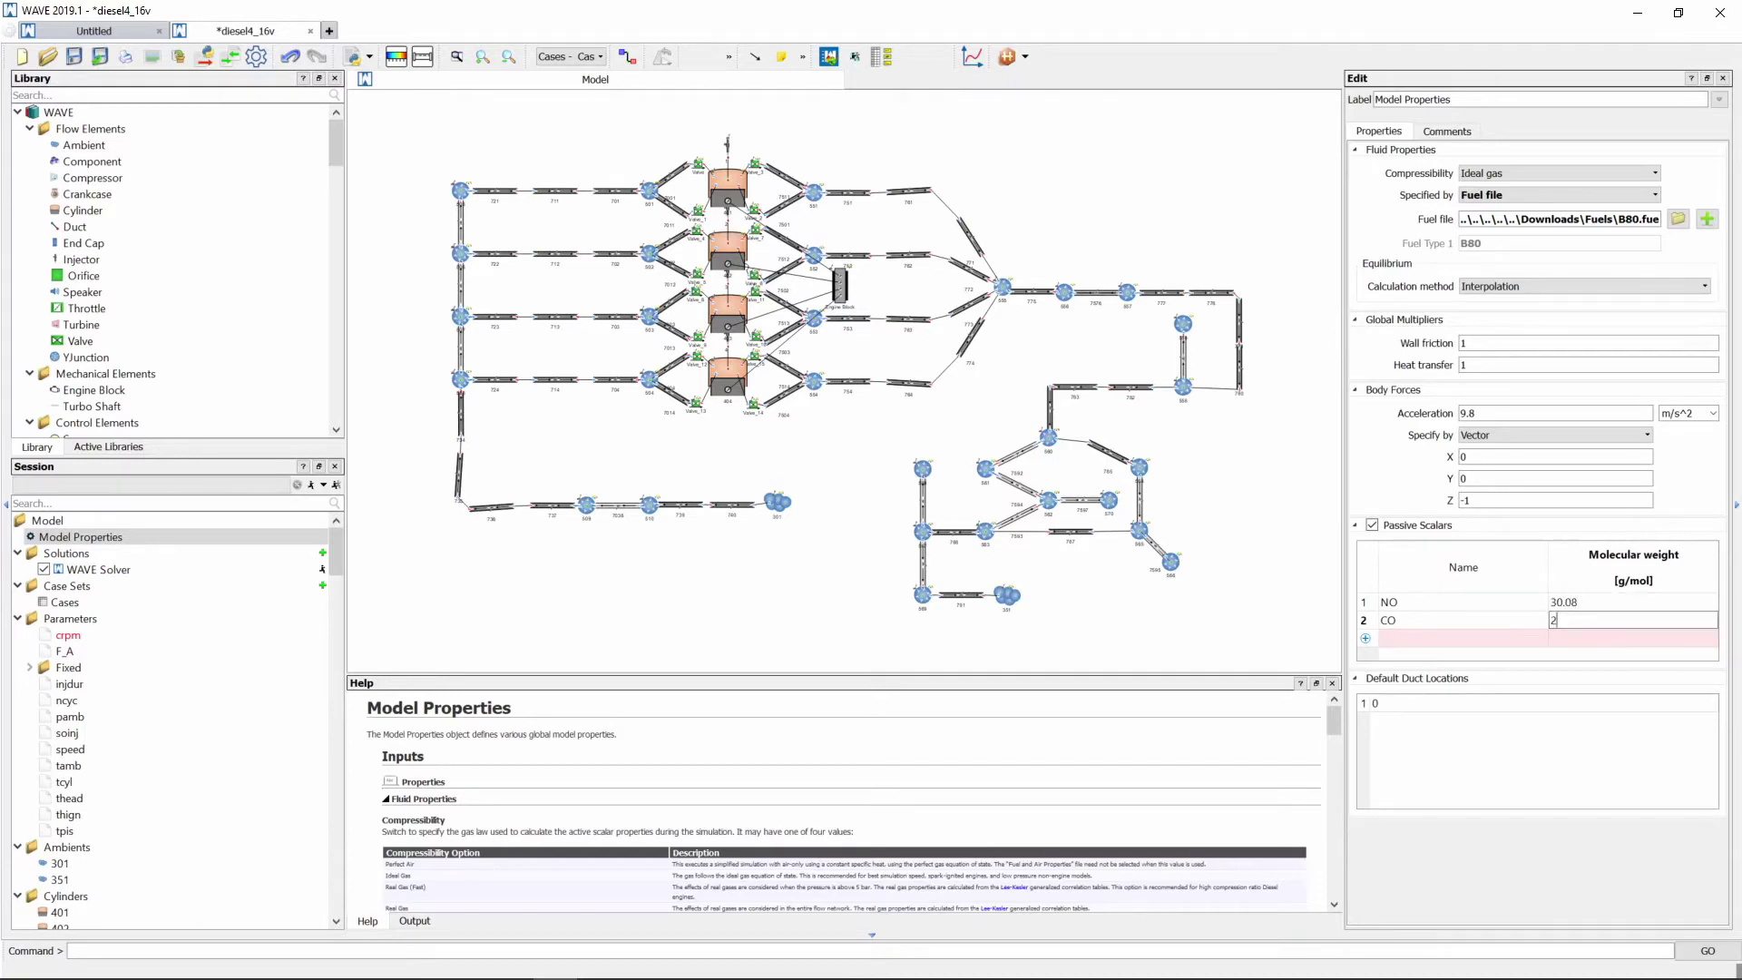
text(28)
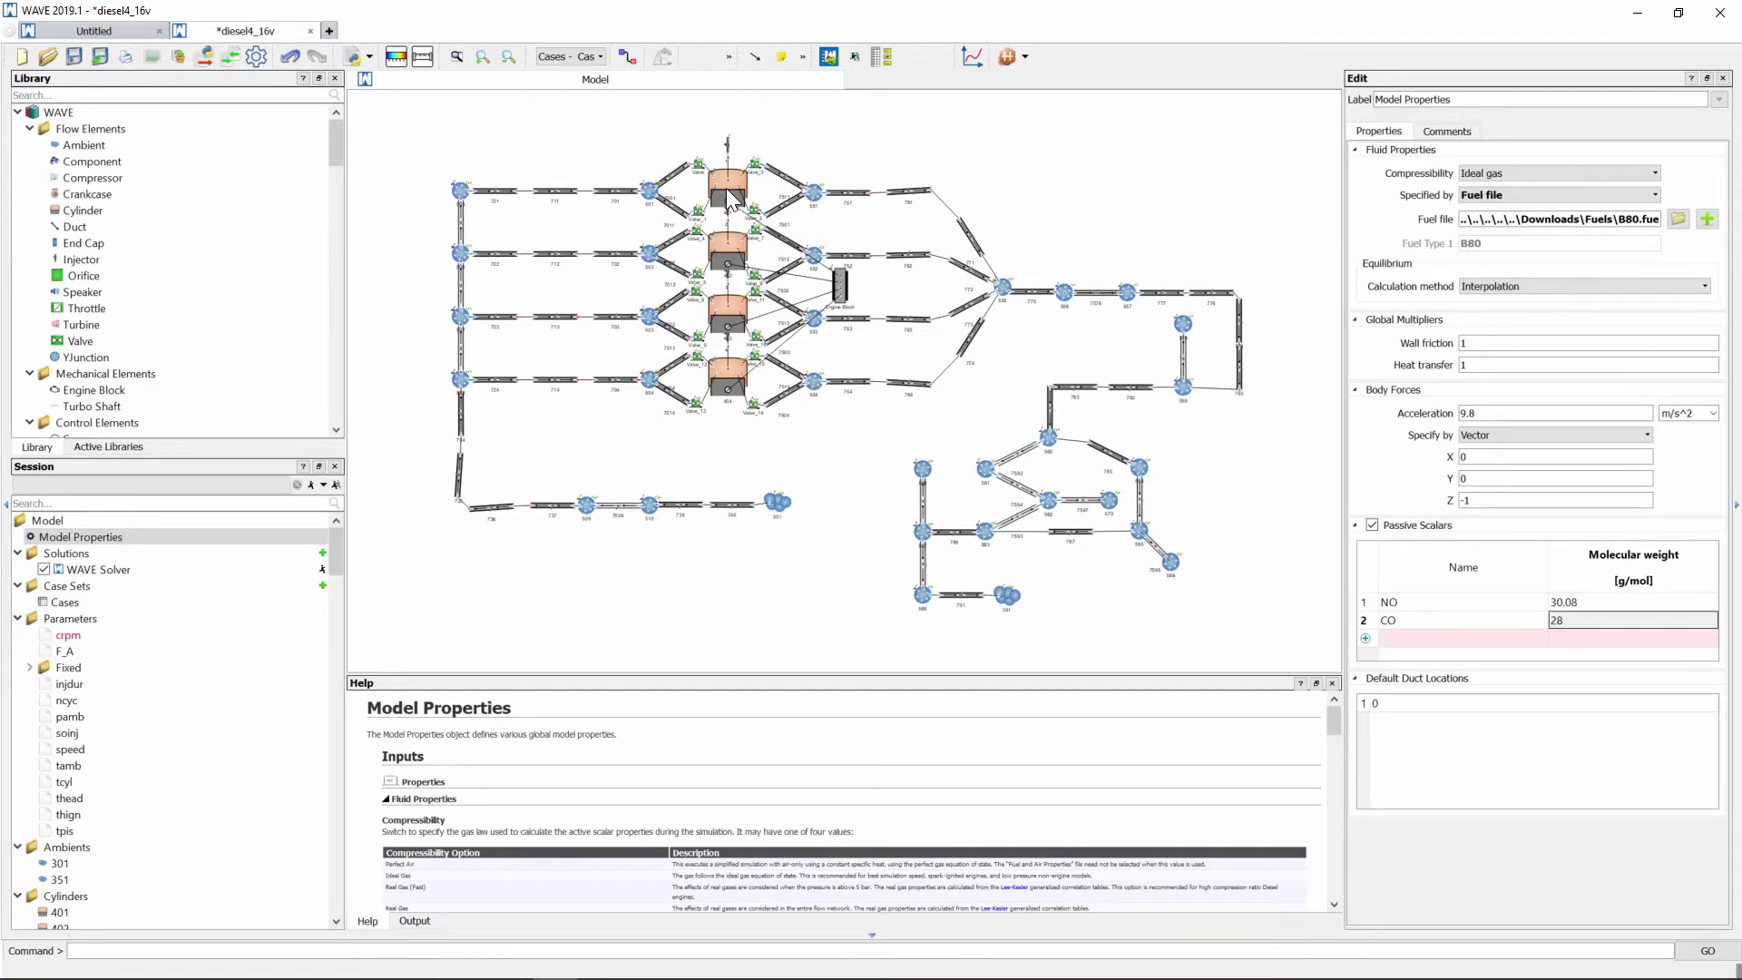
scroll(847, 283, up, 3)
Add a DI Emissions submodel to cylinder 401 and open it for editing.
click(848, 288)
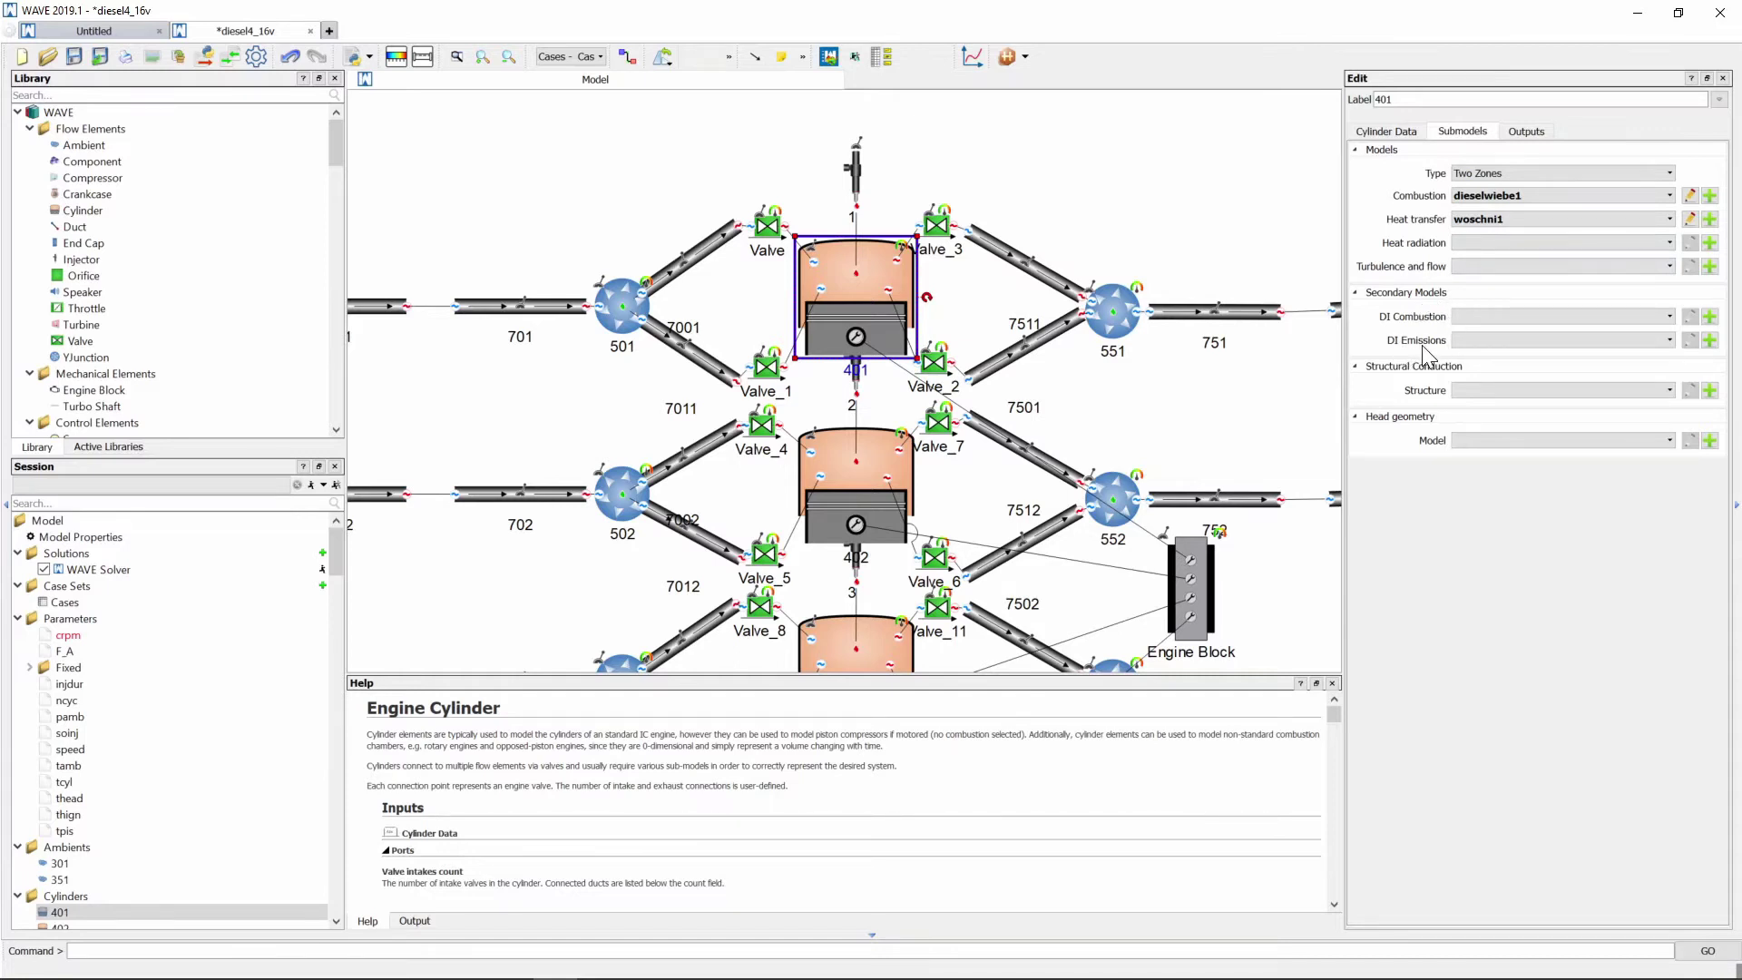
click(1711, 342)
click(1689, 340)
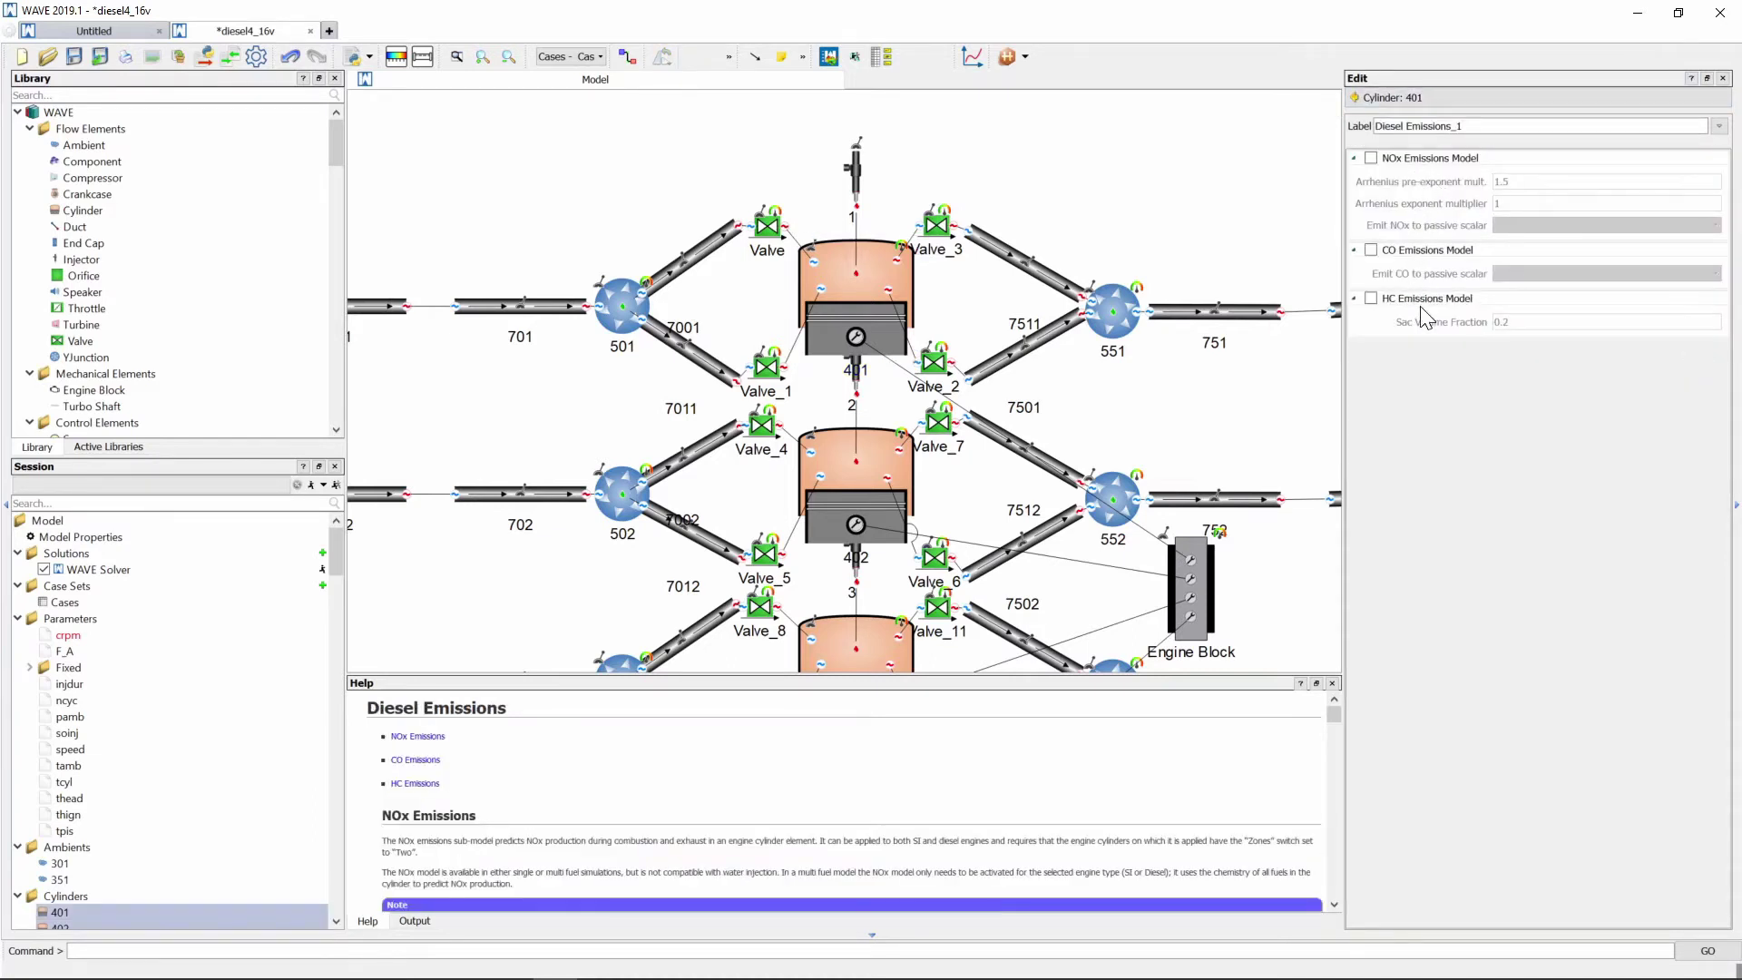
Enable the NOx, CO and HC models, sending NOx to NO and CO to CO.
click(1371, 157)
click(1371, 249)
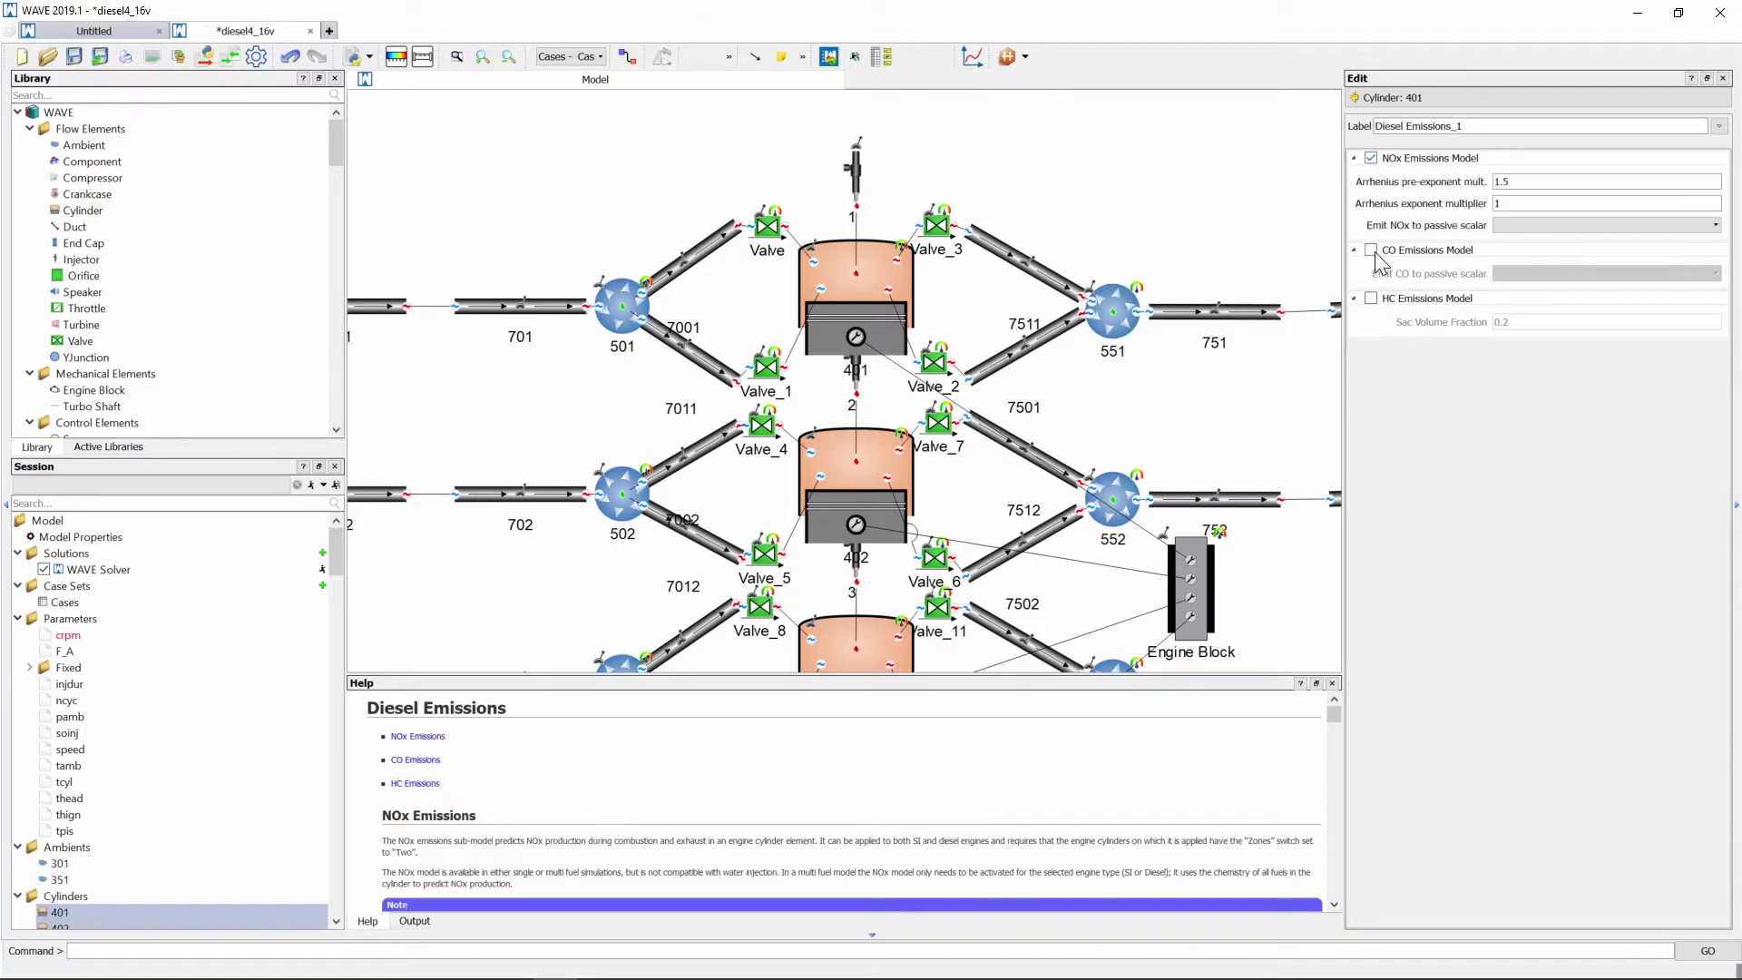
click(1371, 298)
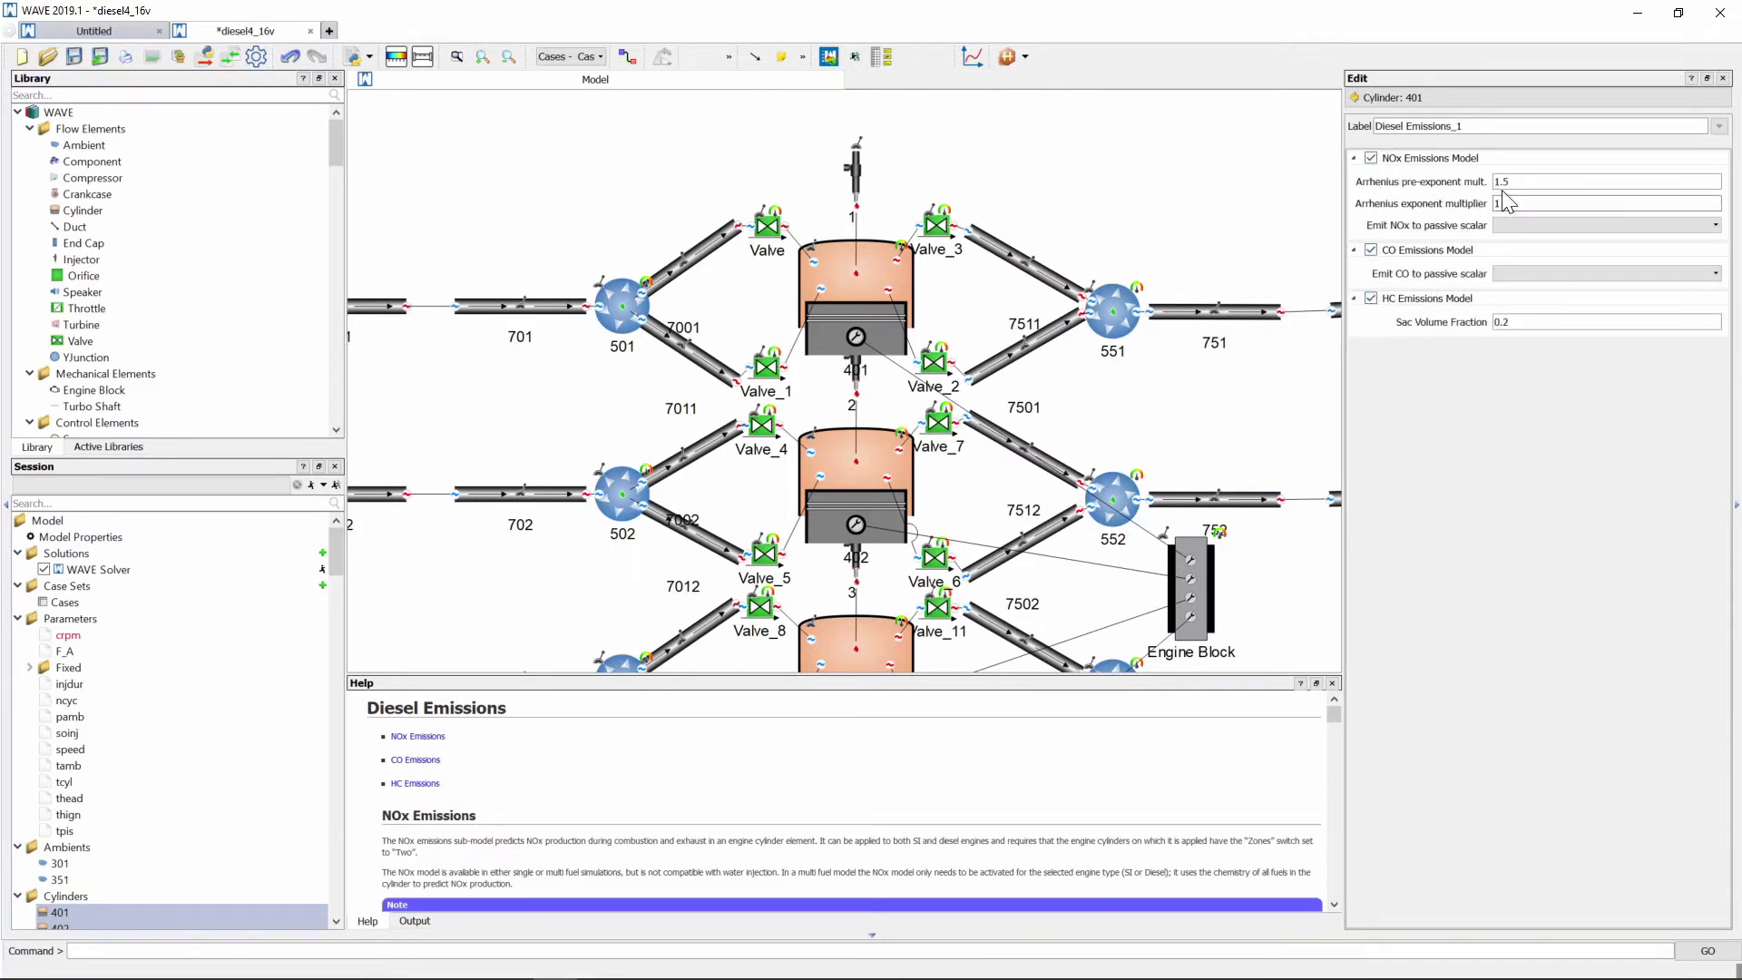
click(1553, 238)
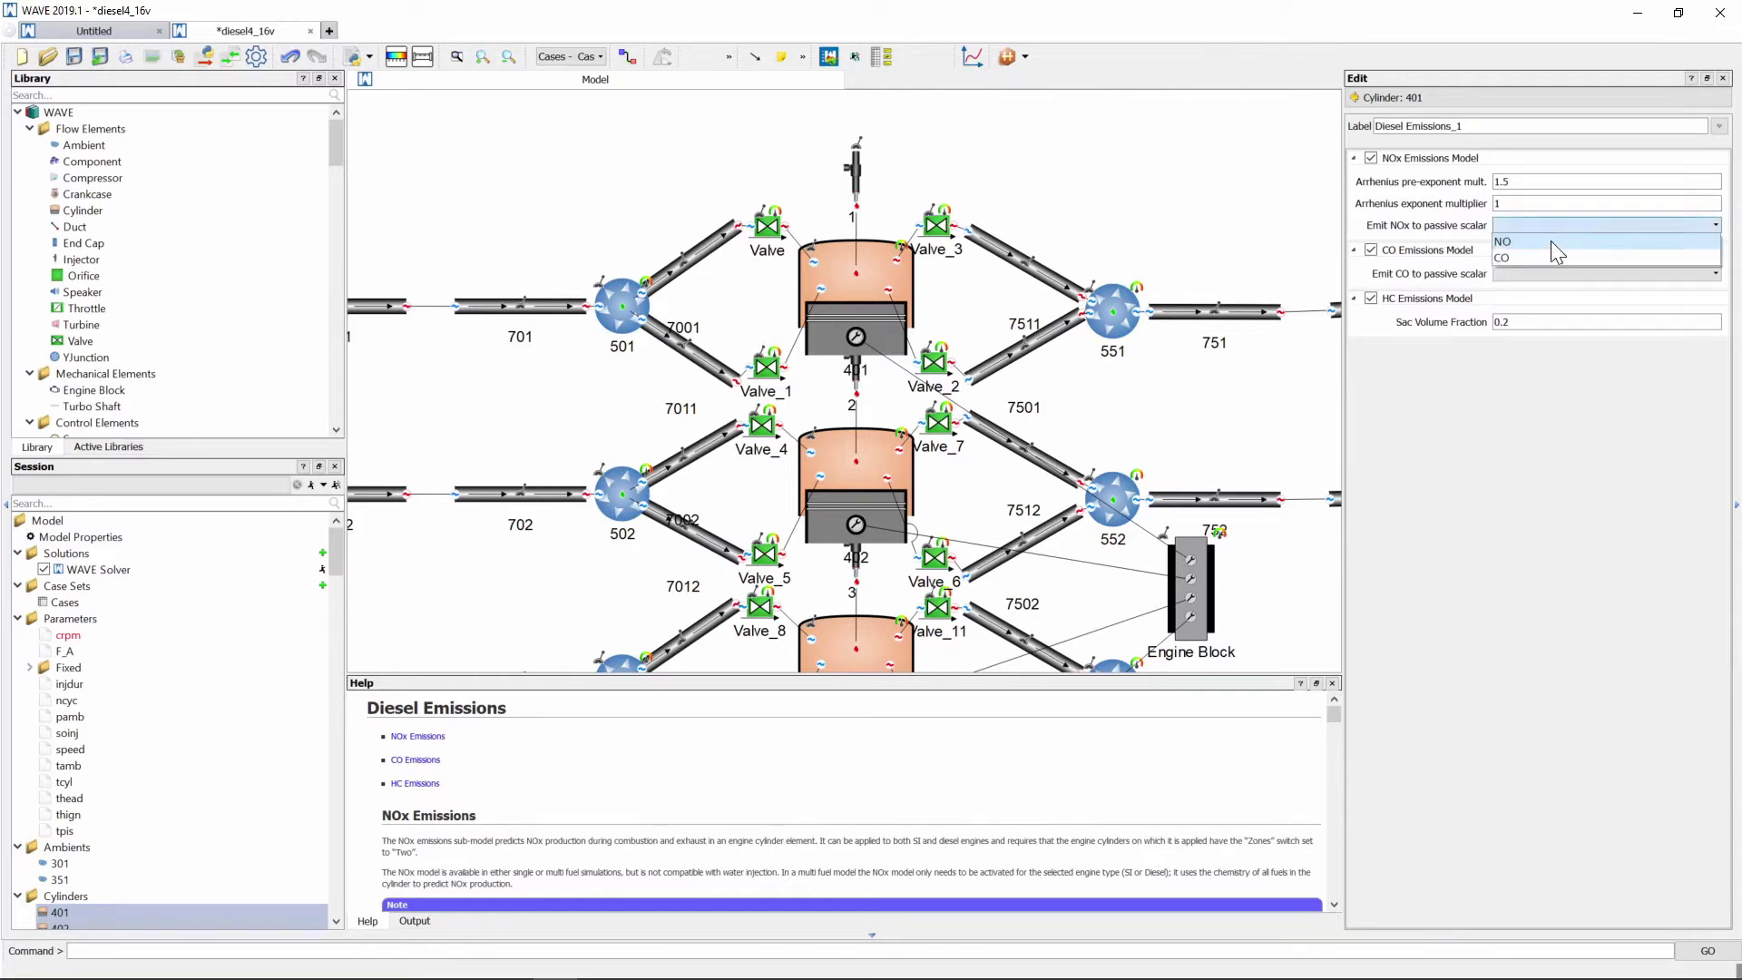
click(1550, 241)
click(1548, 273)
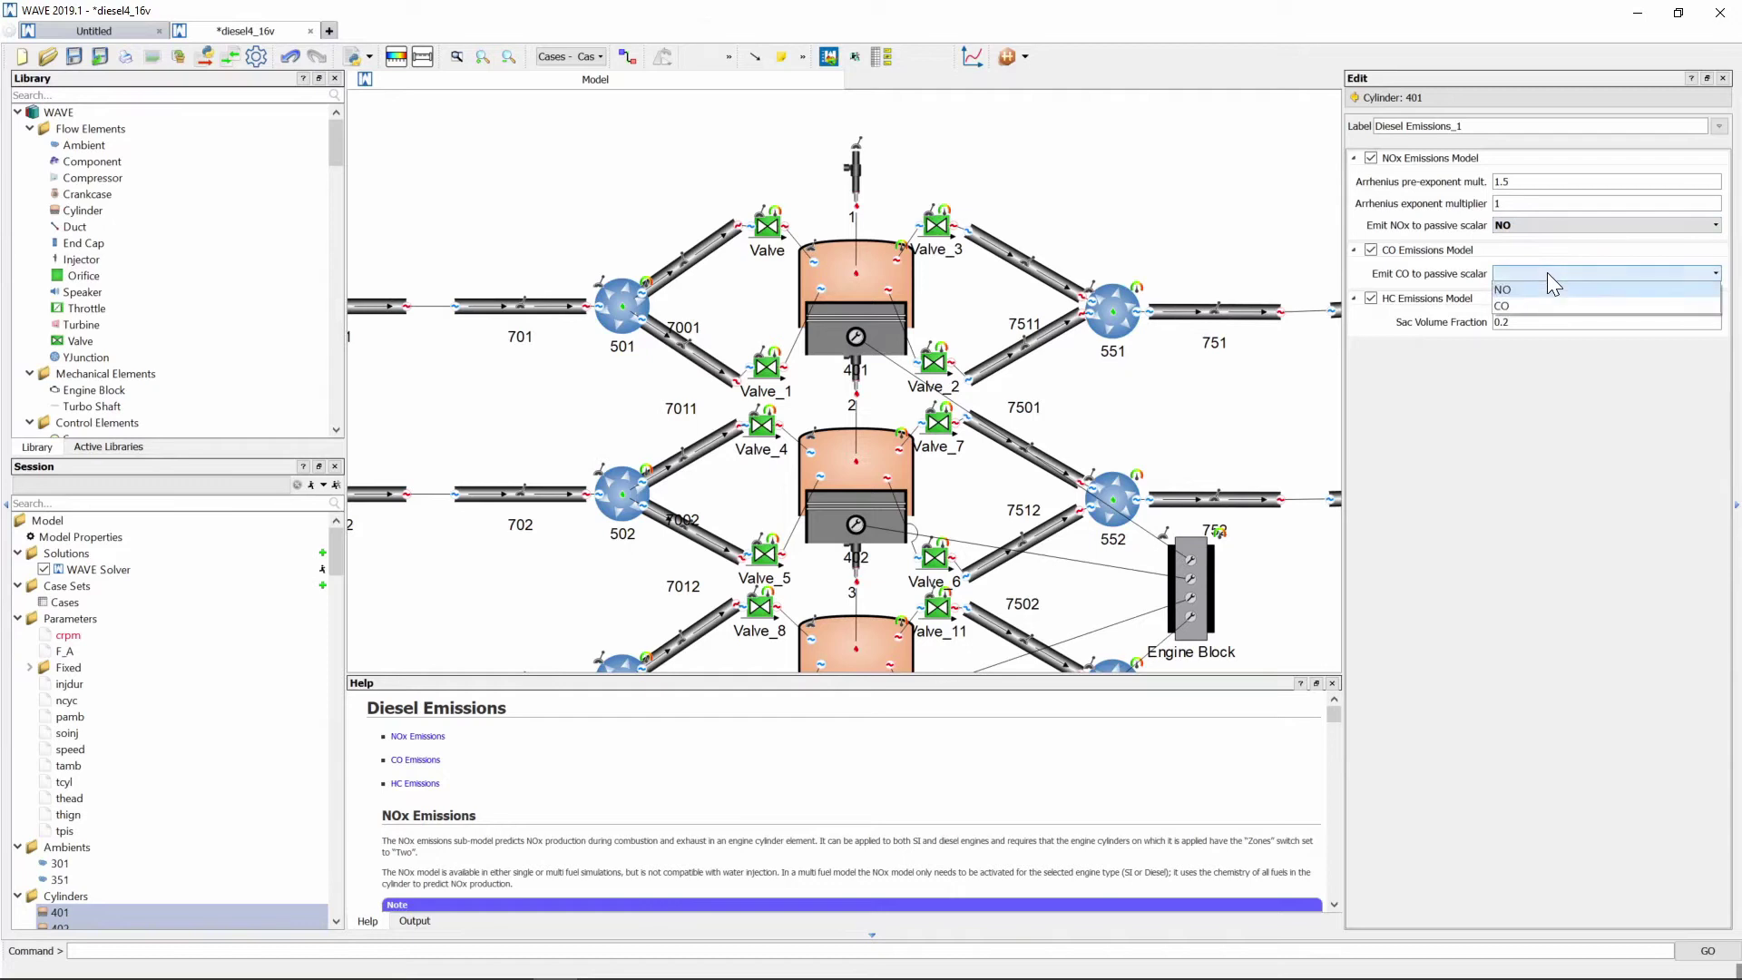
click(1540, 306)
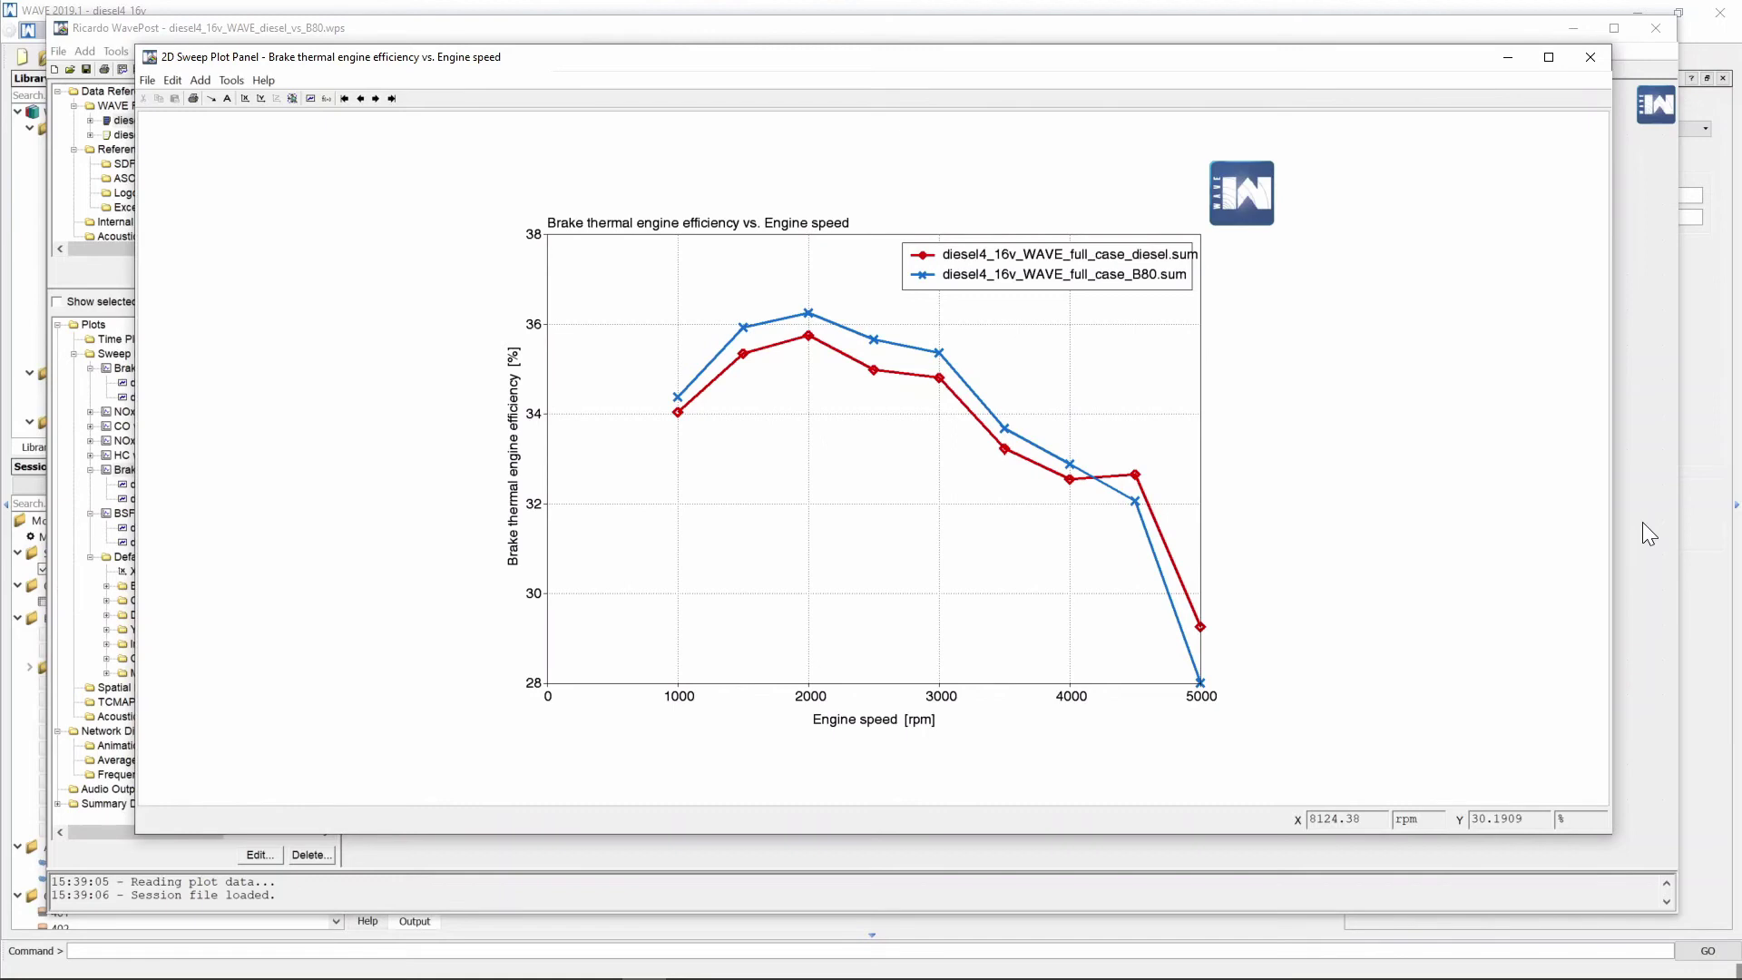
Close the efficiency plot and open the NOx vs. BMEP diesel-versus-B80 comparison.
click(1643, 522)
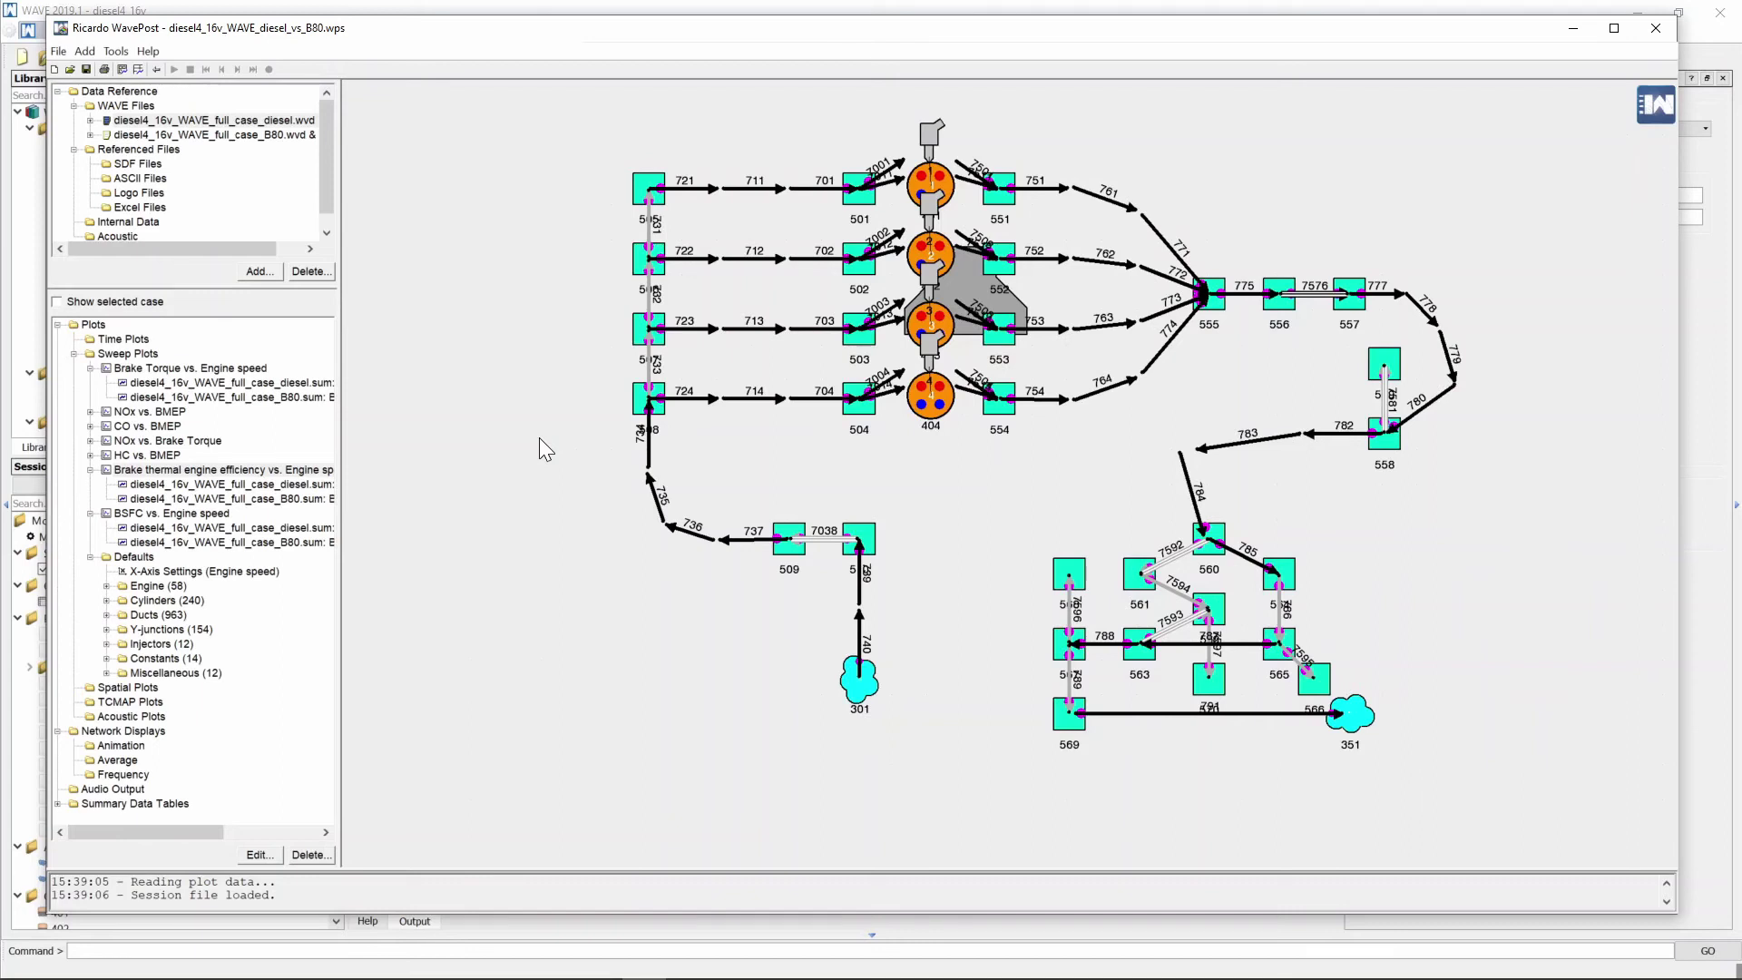
double_click(149, 411)
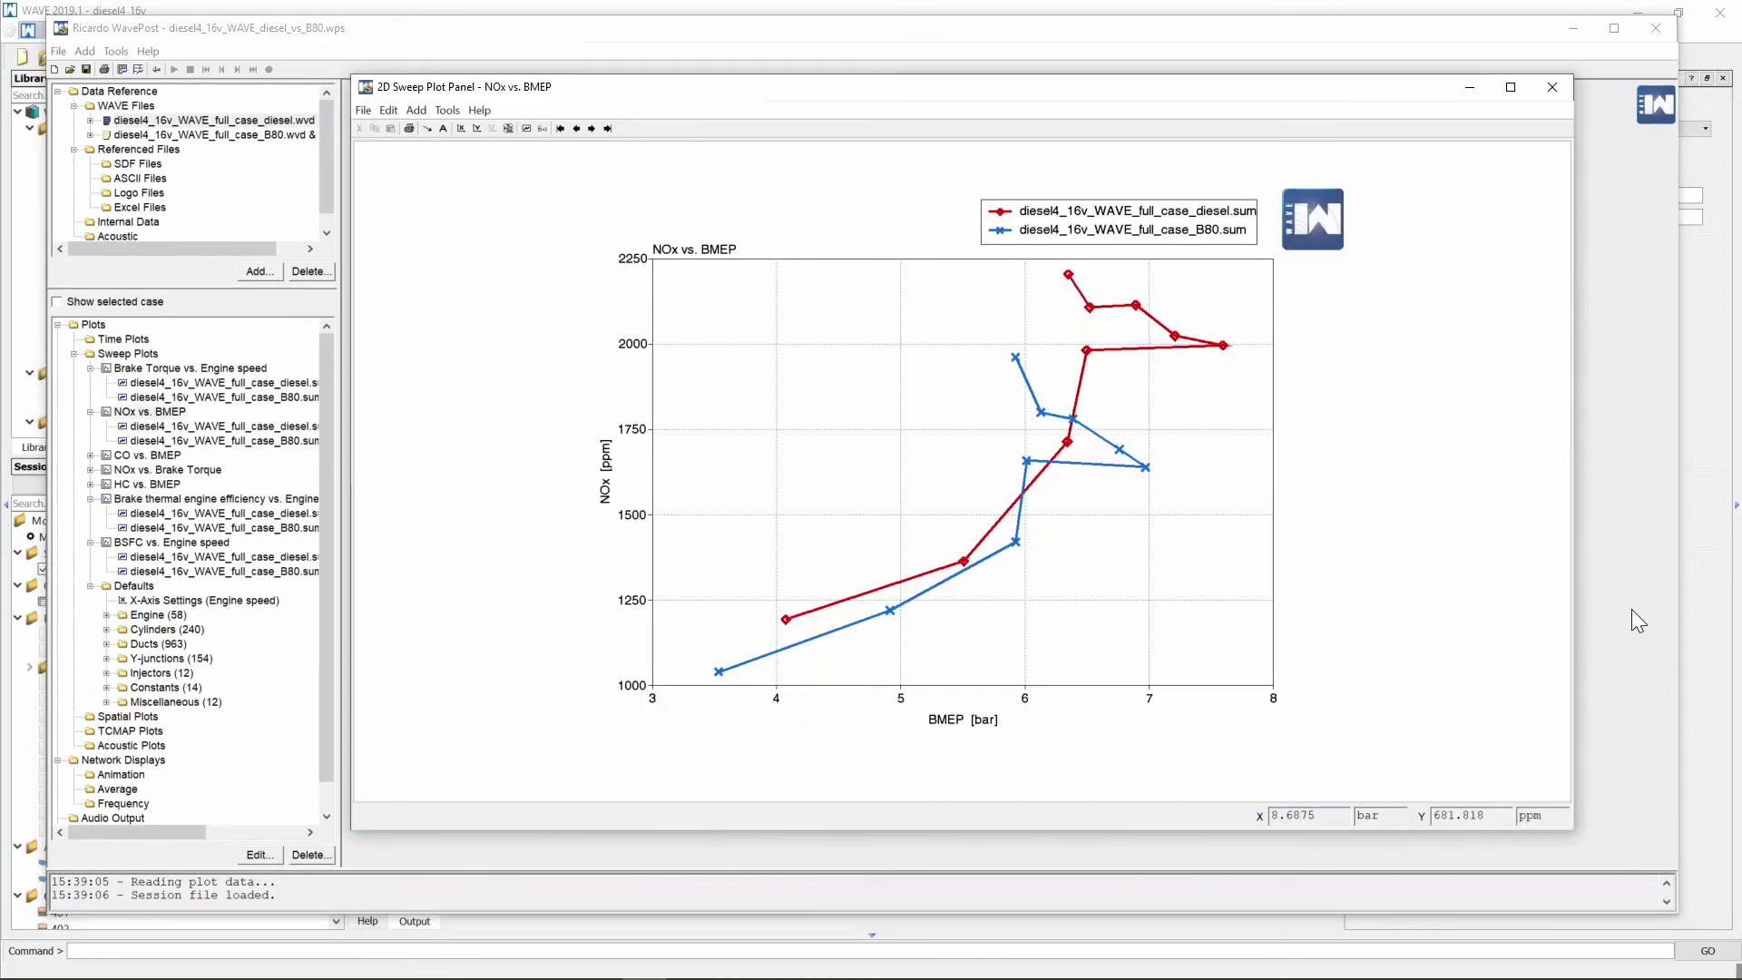